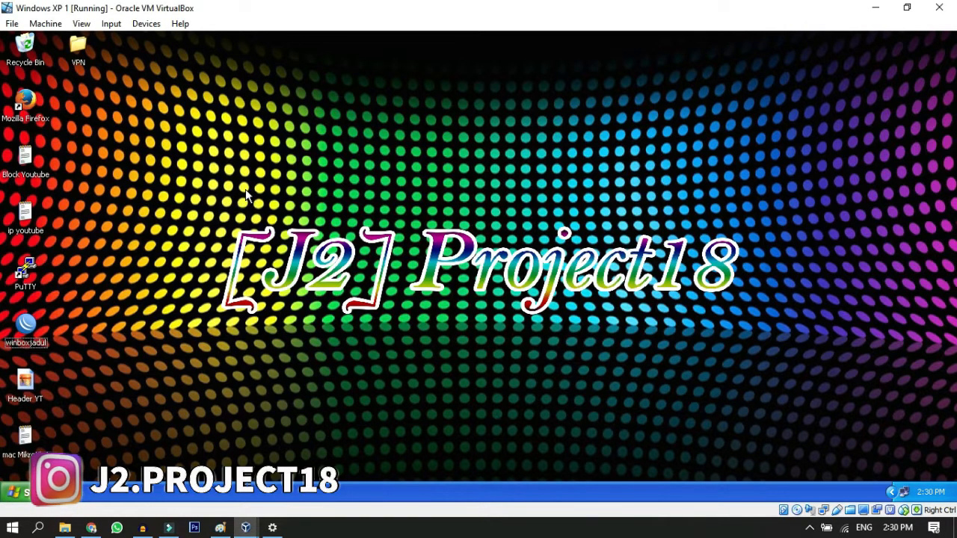
# Step: Open the WinBox loader and select the discovered MikroTik router at 192.168.10.1 as the connection target
pyautogui.doubleClick(36, 330)
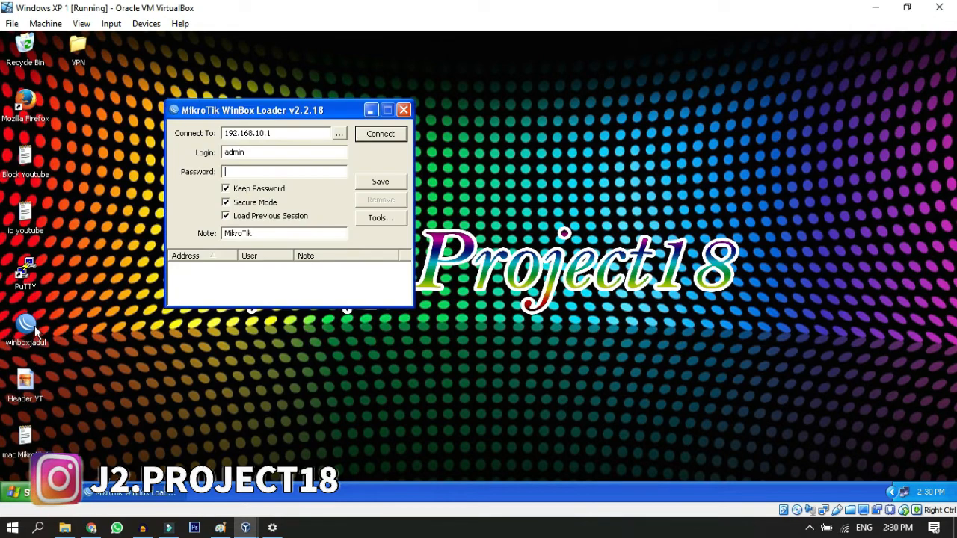
pyautogui.click(341, 135)
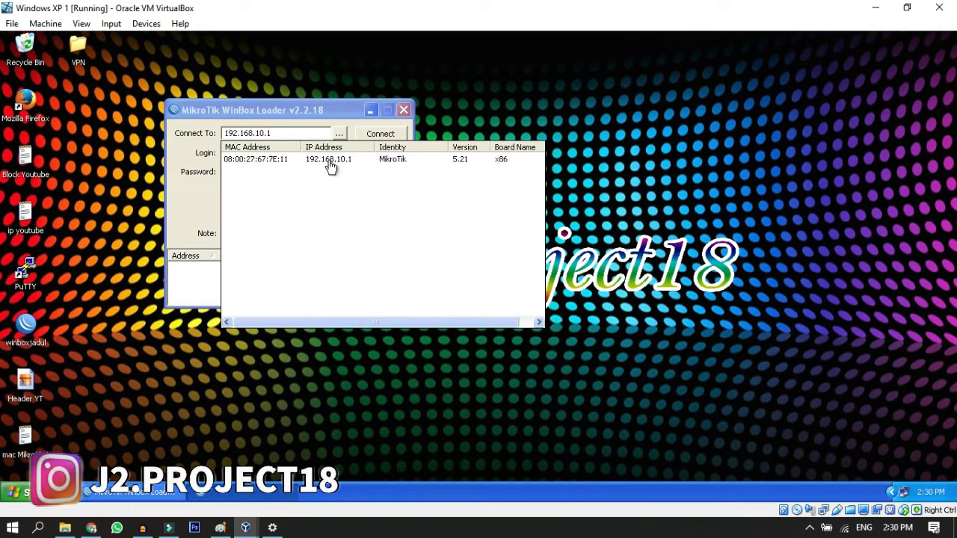
pyautogui.click(331, 166)
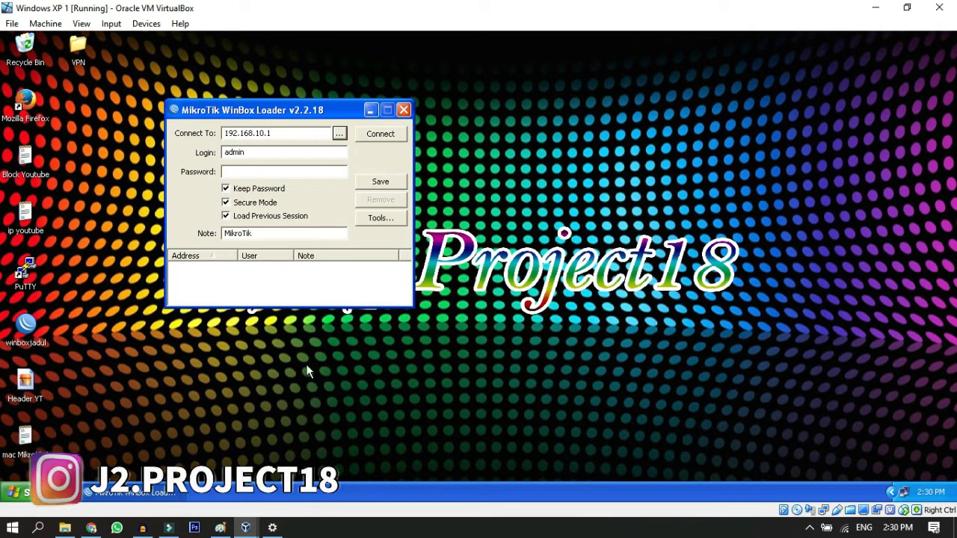
# Step: Check the Mikrotik's local address in the Paint topology diagram by marking its label, and return to the virtual machine
pyautogui.click(220, 528)
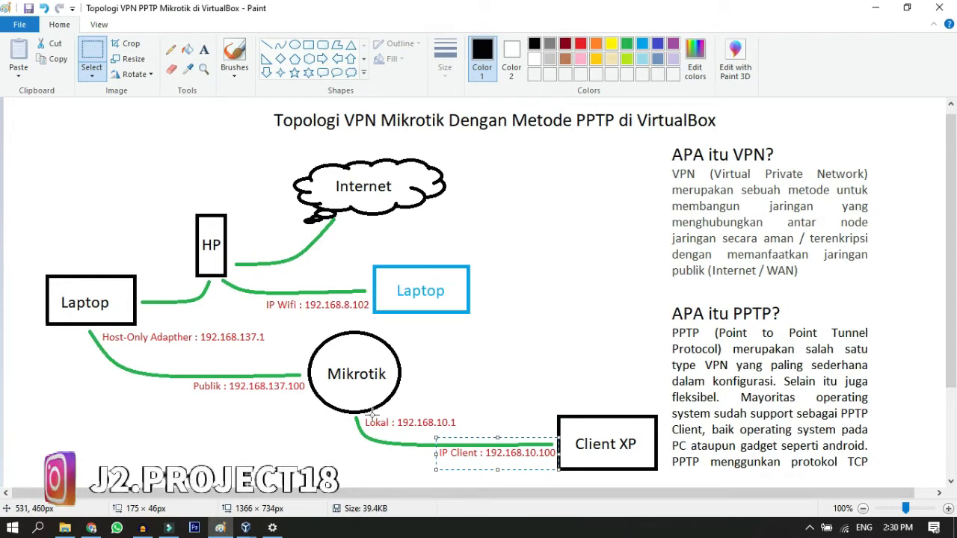
pyautogui.moveTo(357, 415); pyautogui.dragTo(468, 434)
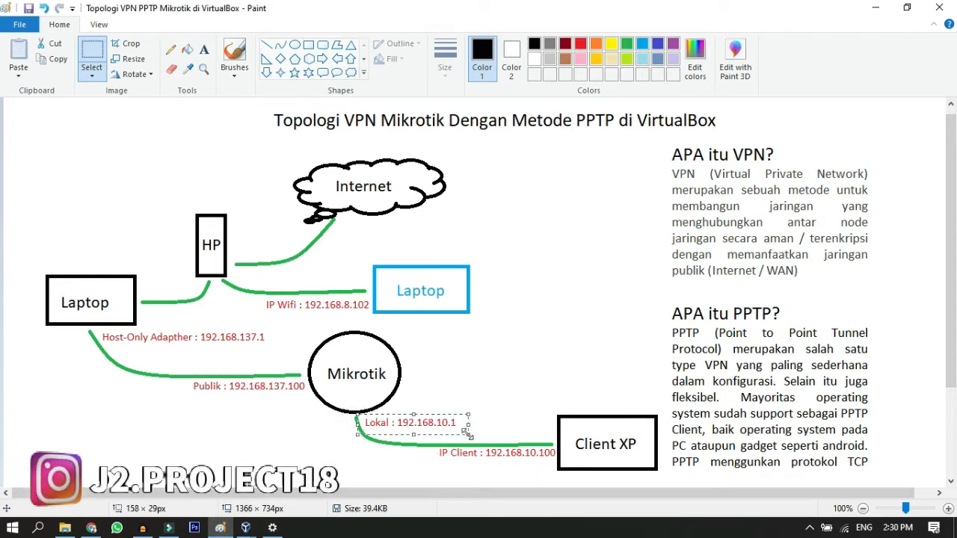
pyautogui.click(870, 8)
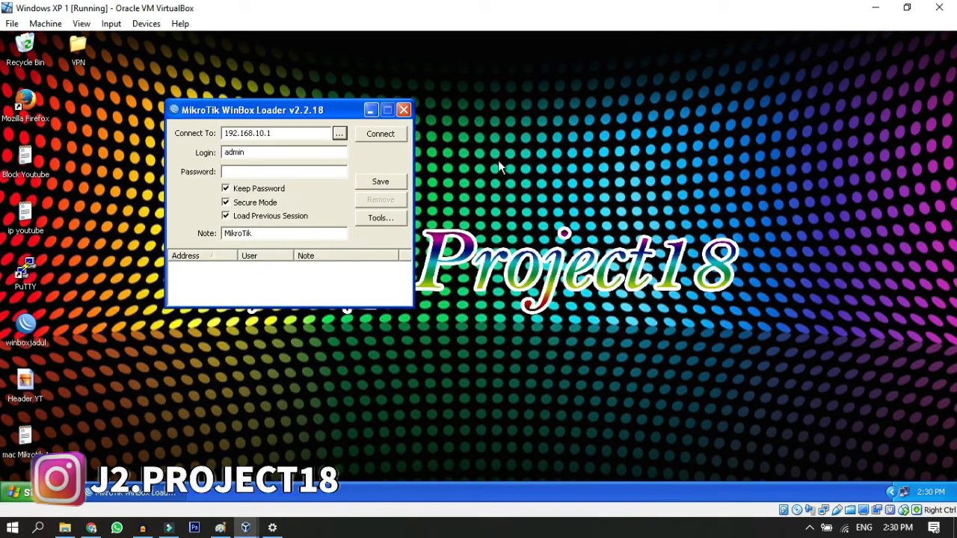
# Step: Connect to the router as admin and dismiss the RouterOS licence notice
pyautogui.click(376, 139)
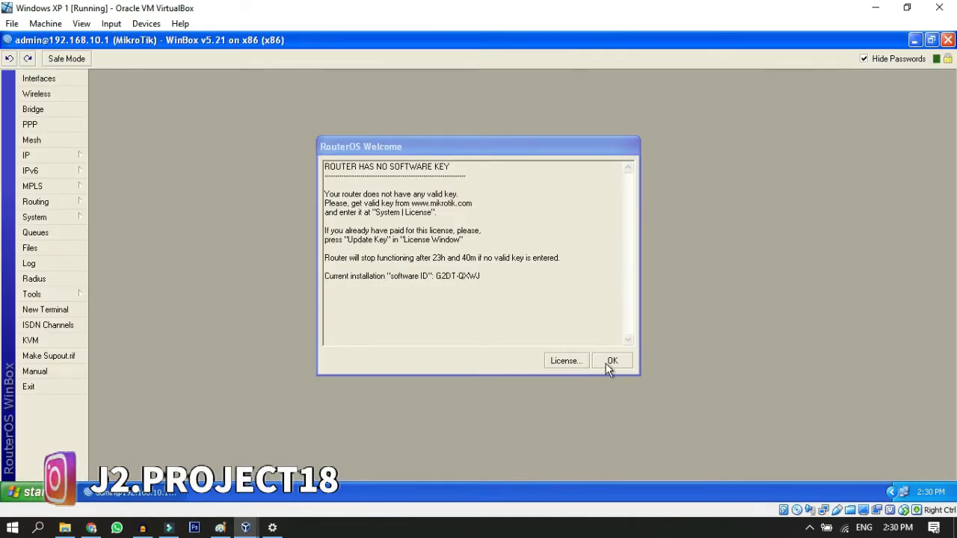
pyautogui.click(610, 362)
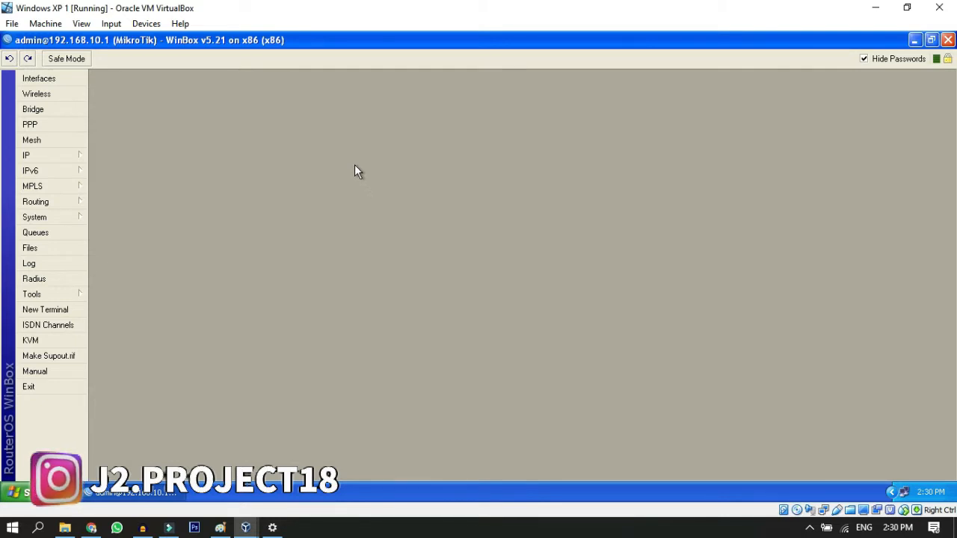
# Step: Enable the router's PPTP server in the PPP settings
pyautogui.click(48, 124)
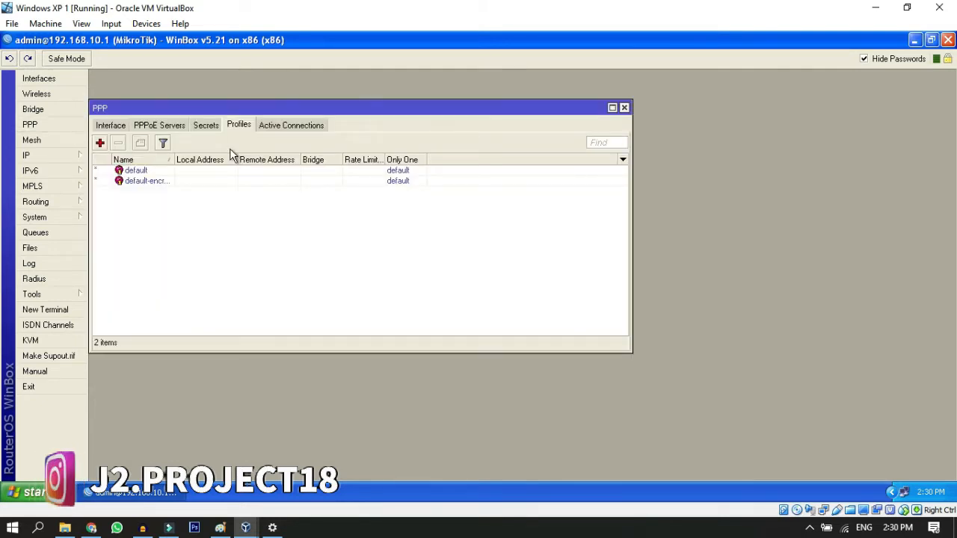
pyautogui.click(112, 126)
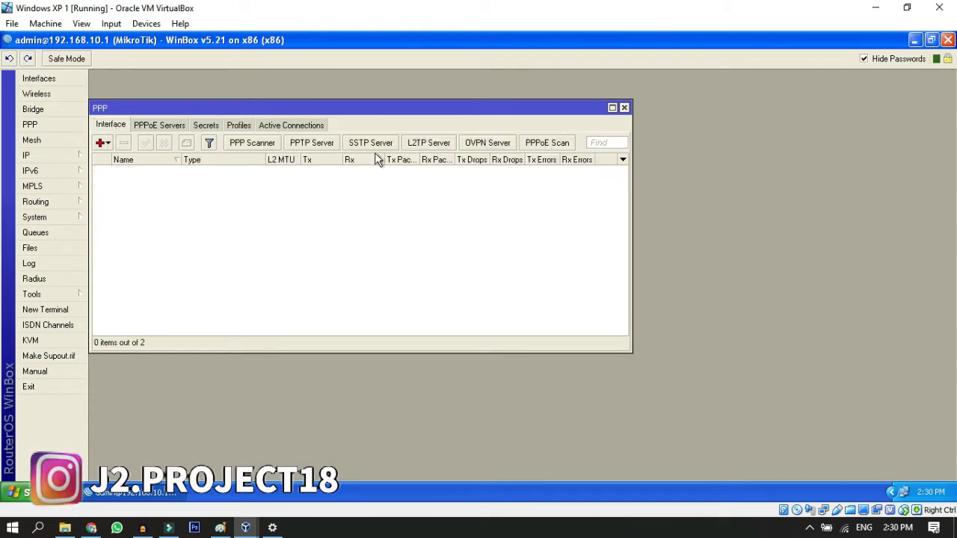
pyautogui.click(329, 148)
pyautogui.click(495, 217)
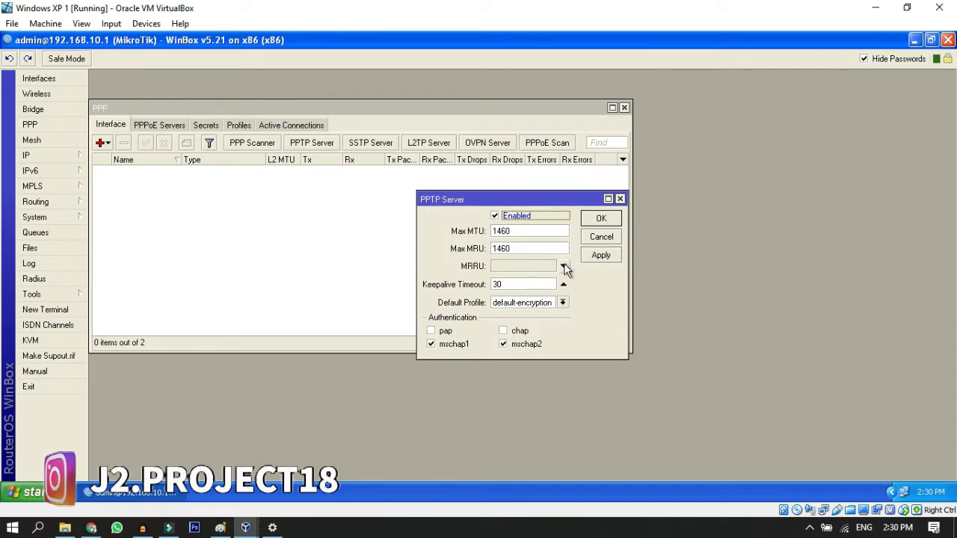
pyautogui.click(600, 218)
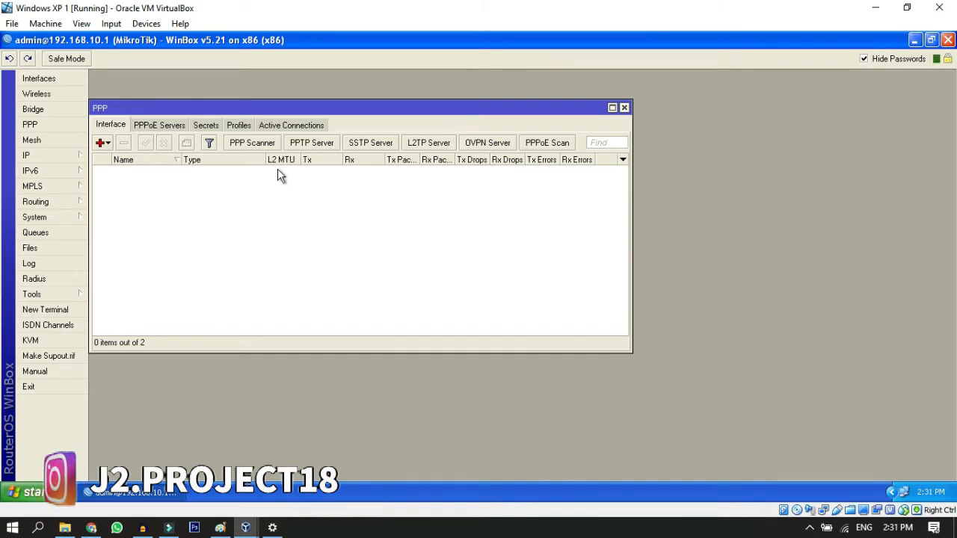
# Step: Start a new PPP secret named vpn-pptp and enter its password
pyautogui.click(206, 125)
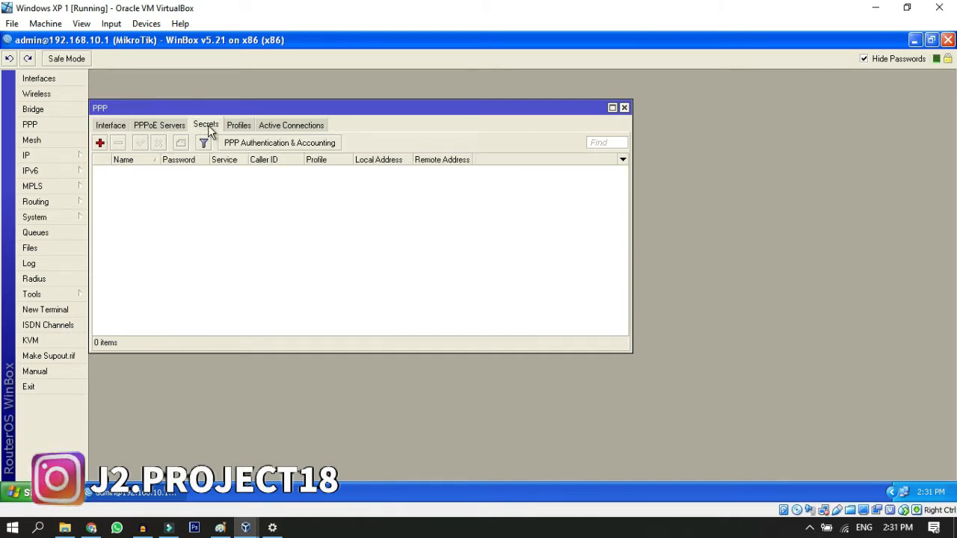
pyautogui.click(100, 143)
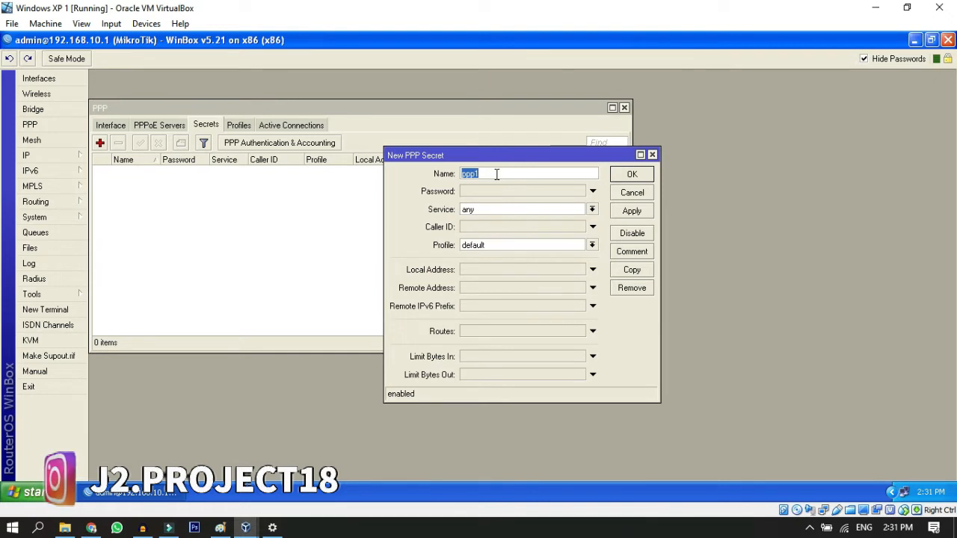
pyautogui.write('vpn-p')
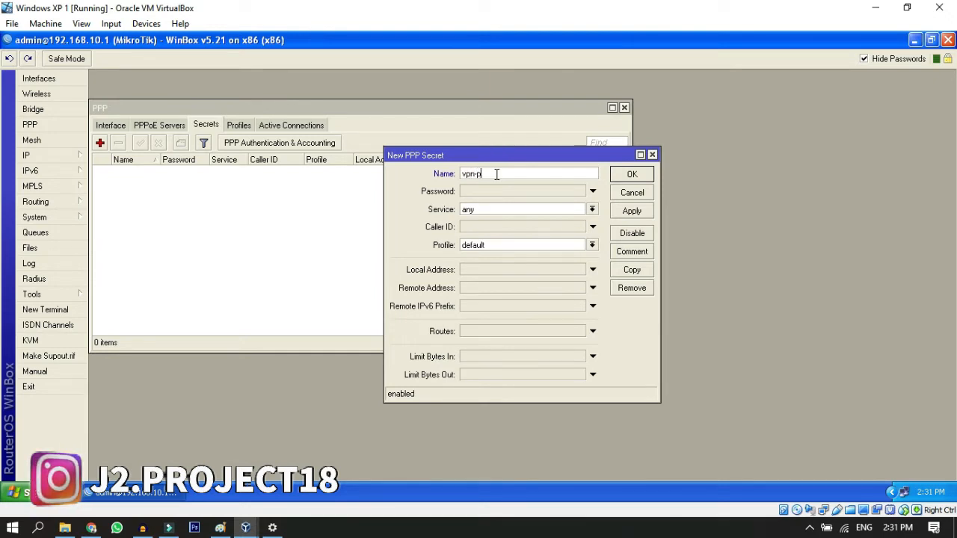
pyautogui.write('ptp')
pyautogui.click(507, 193)
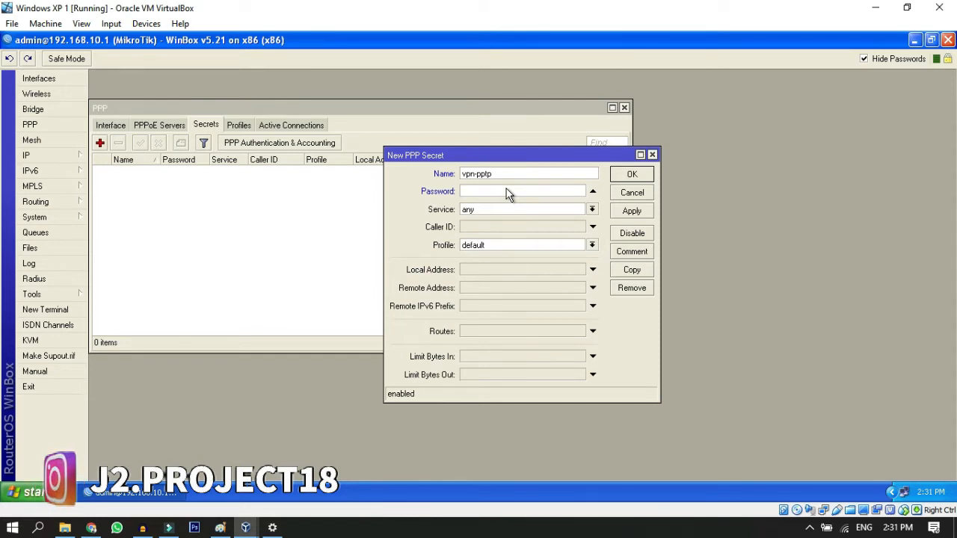
pyautogui.write('******')
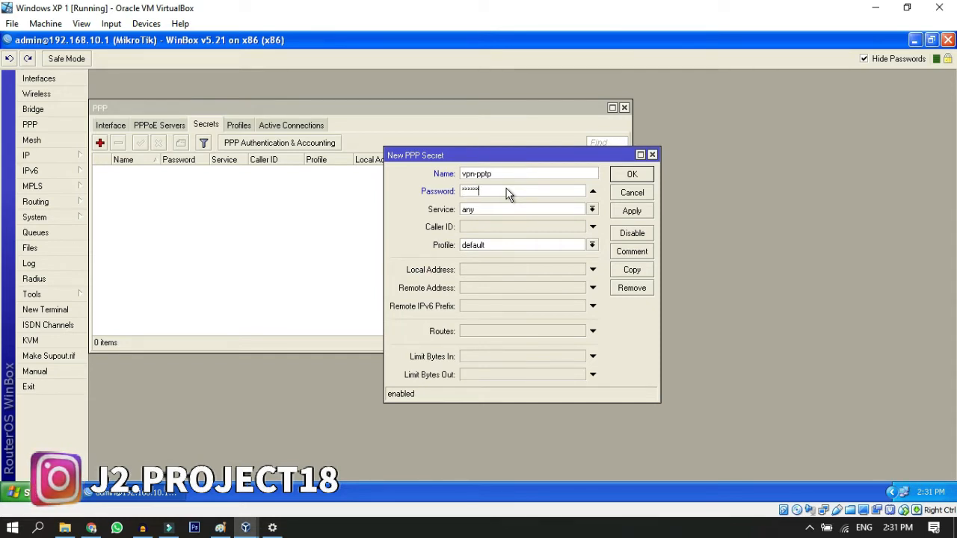
# Step: Set the new secret's service to pptp and its profile to default-encryption
pyautogui.click(576, 209)
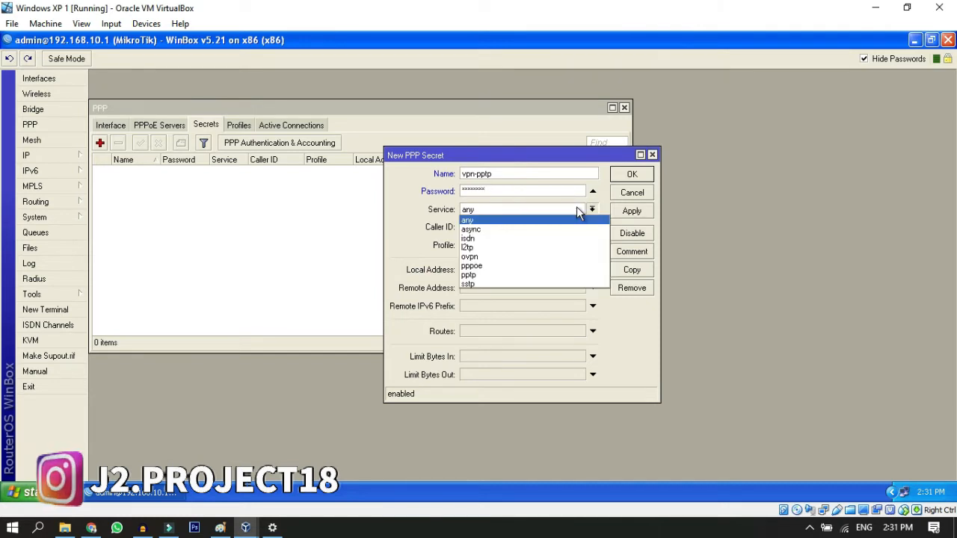
pyautogui.click(529, 275)
pyautogui.click(506, 246)
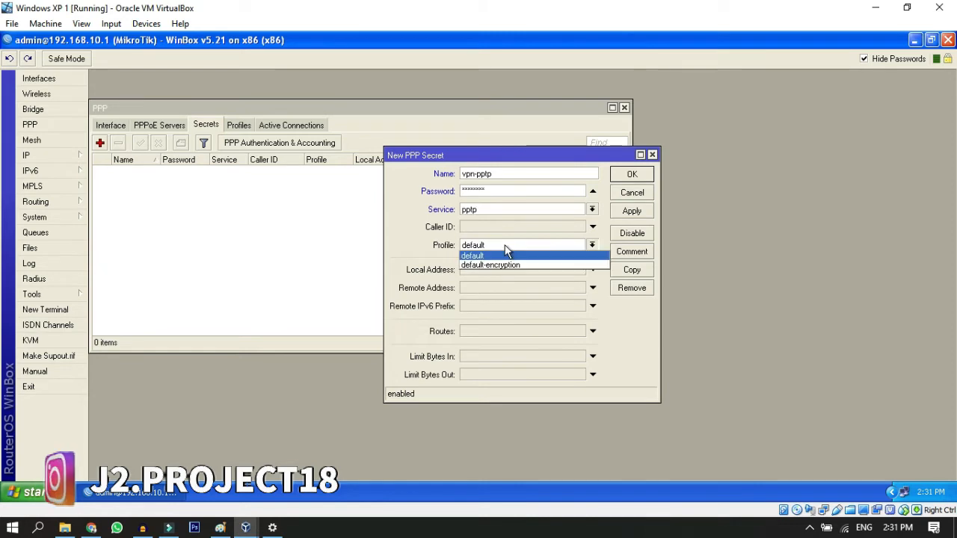
pyautogui.click(505, 264)
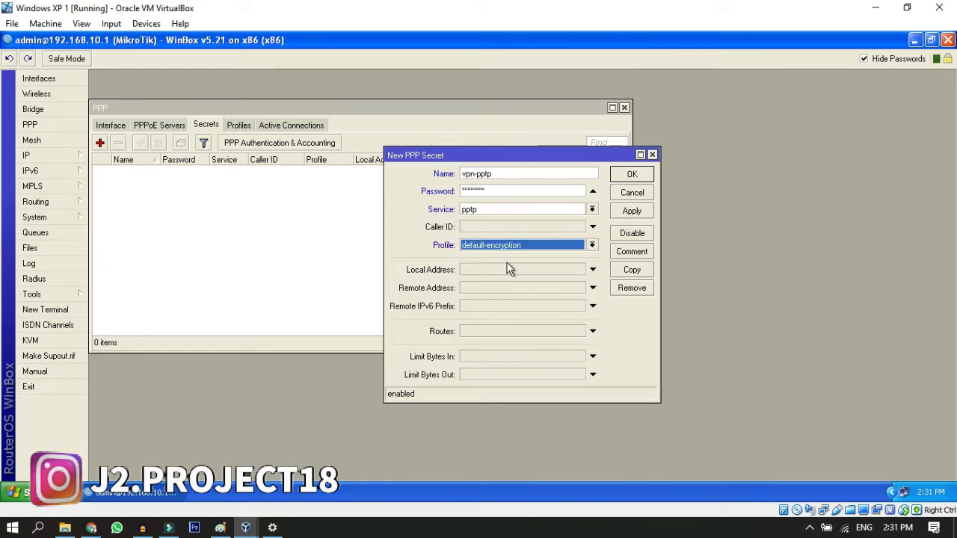
# Step: Set the secret's local address to 192.168.10.1, consulting the Mikrotik's local IP in the Paint topology diagram
pyautogui.click(504, 272)
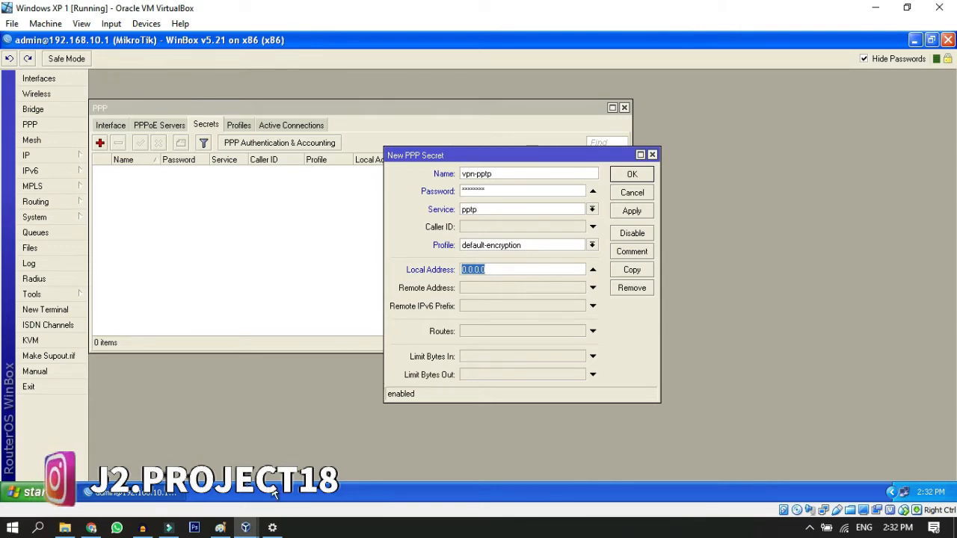
pyautogui.click(220, 528)
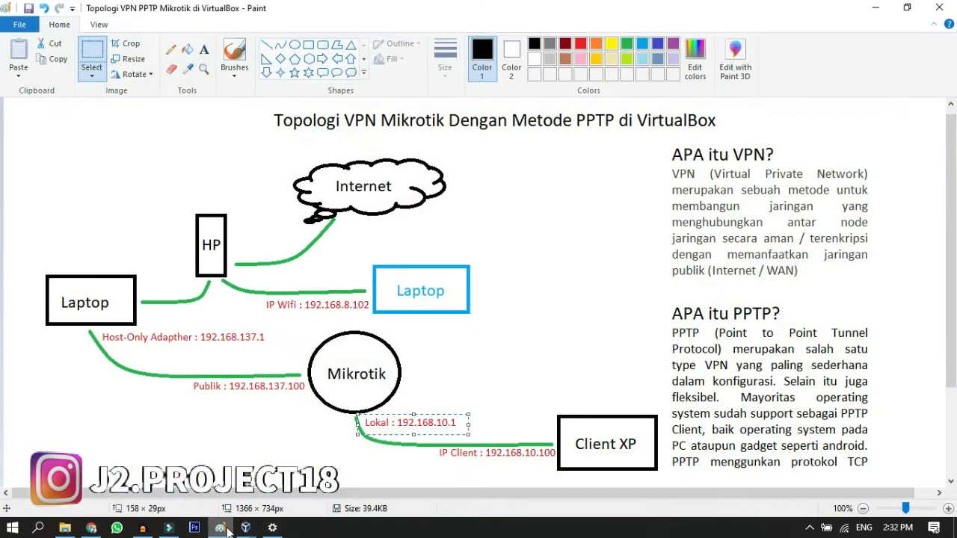
pyautogui.click(359, 412)
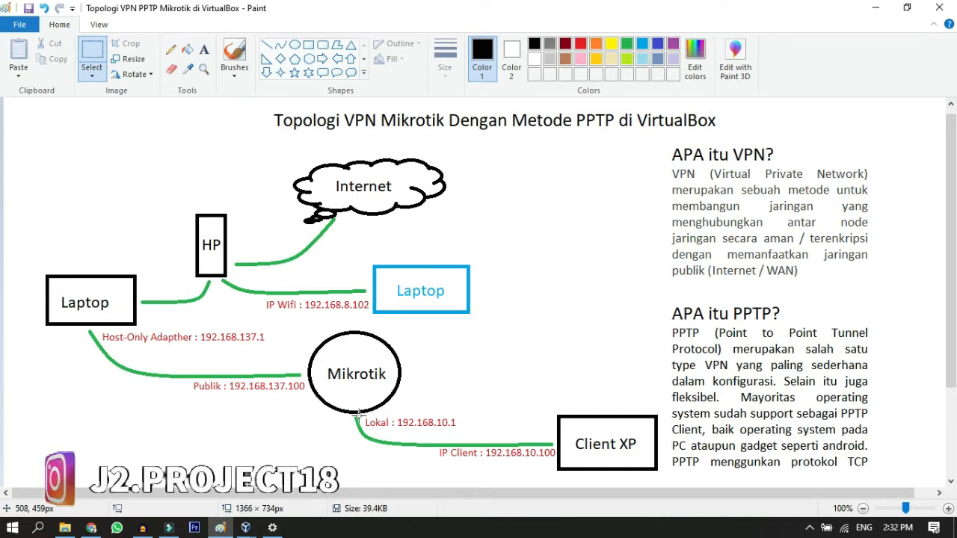
pyautogui.moveTo(359, 413); pyautogui.dragTo(466, 434)
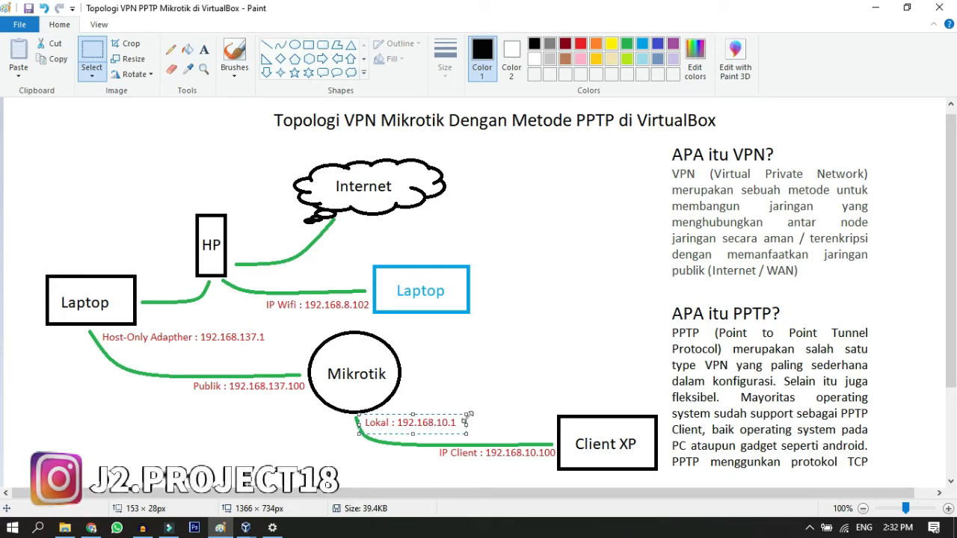
pyautogui.hotkey('alt', 'Tab')
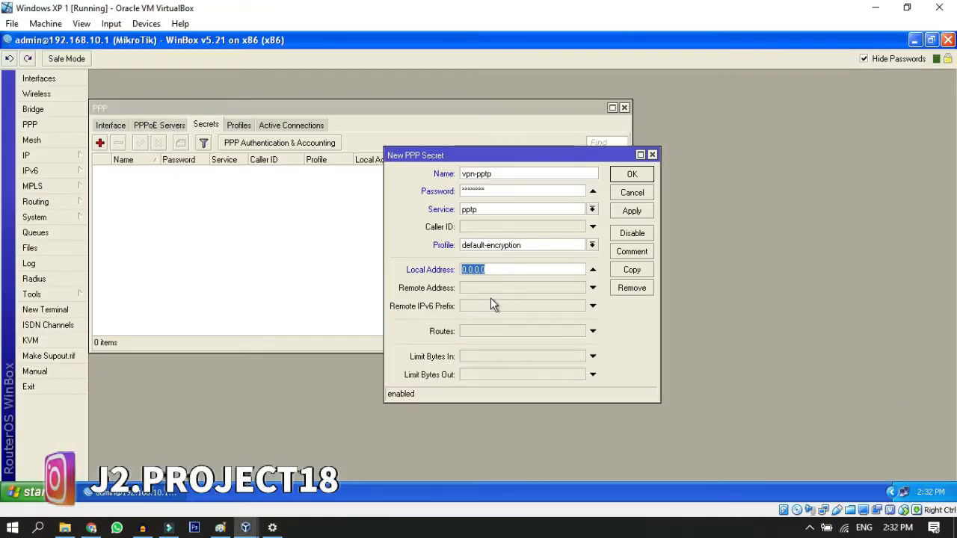
pyautogui.write('192.168')
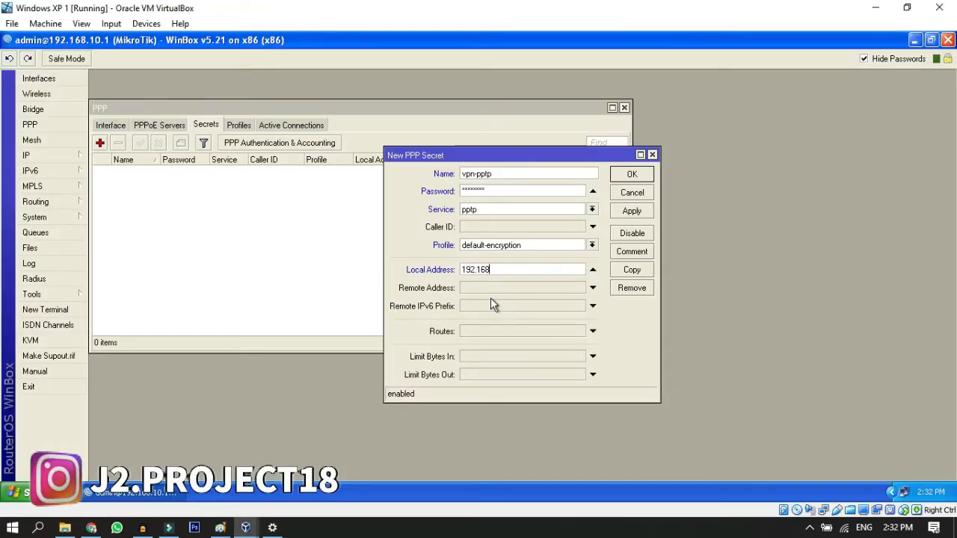
pyautogui.write('.10.1')
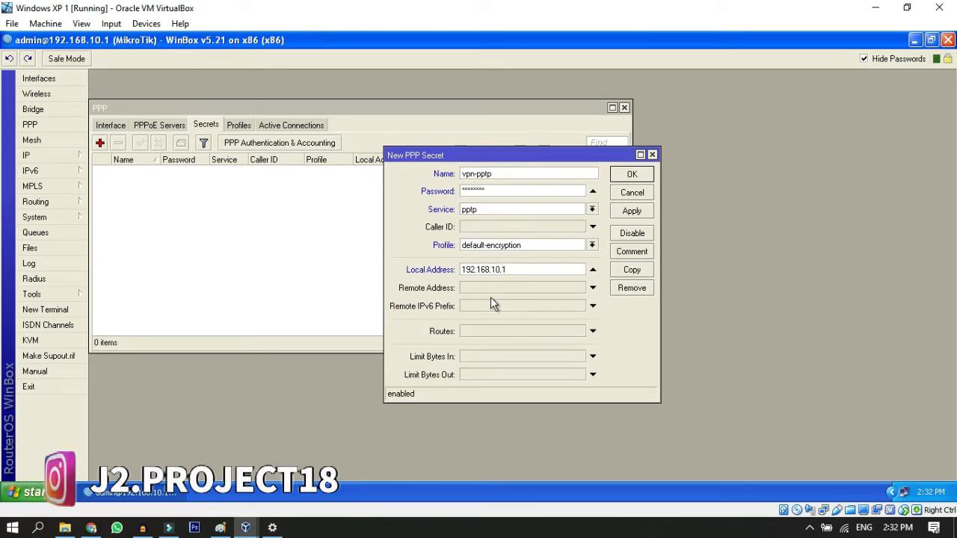
# Step: Set the secret's remote address to 192.168.10.100, consulting the client IP in the Paint topology diagram, and save the secret
pyautogui.click(487, 287)
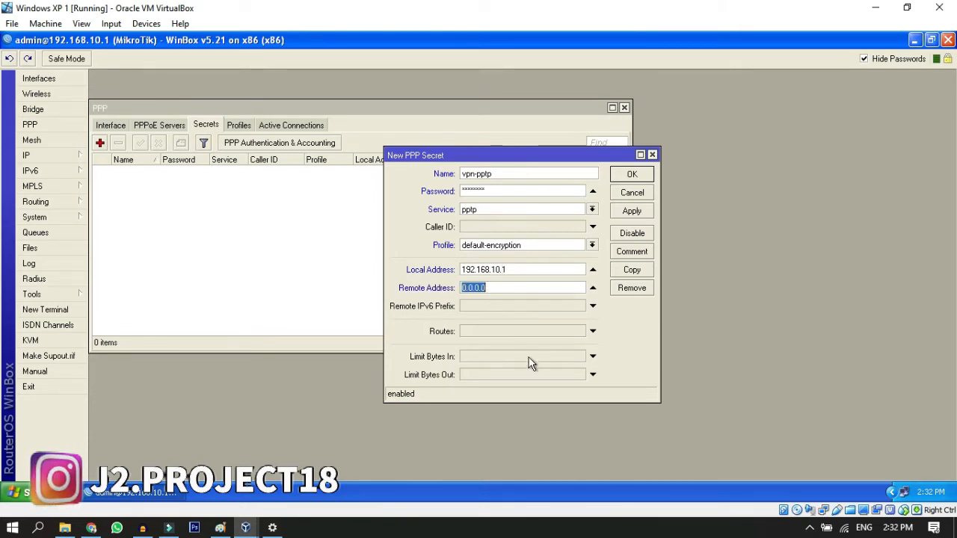
pyautogui.click(297, 528)
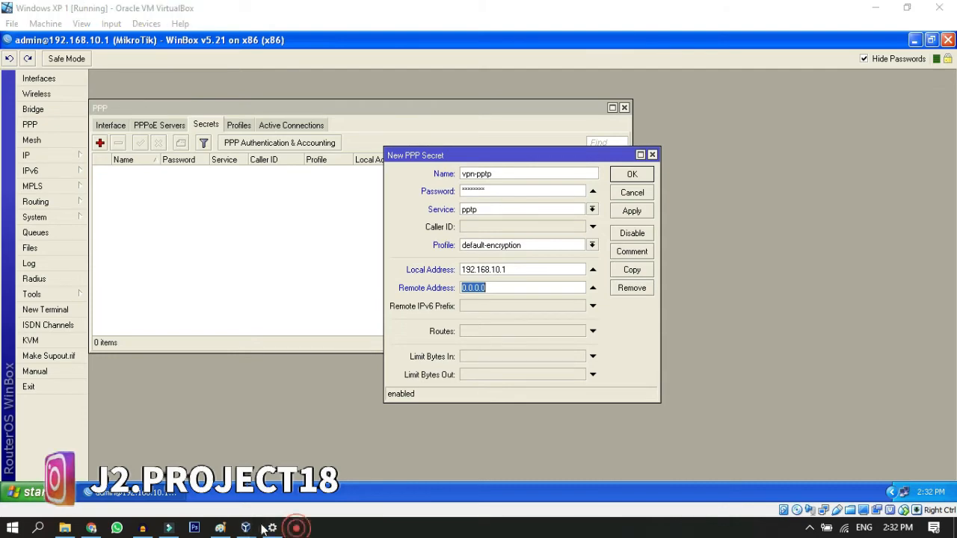
pyautogui.click(220, 527)
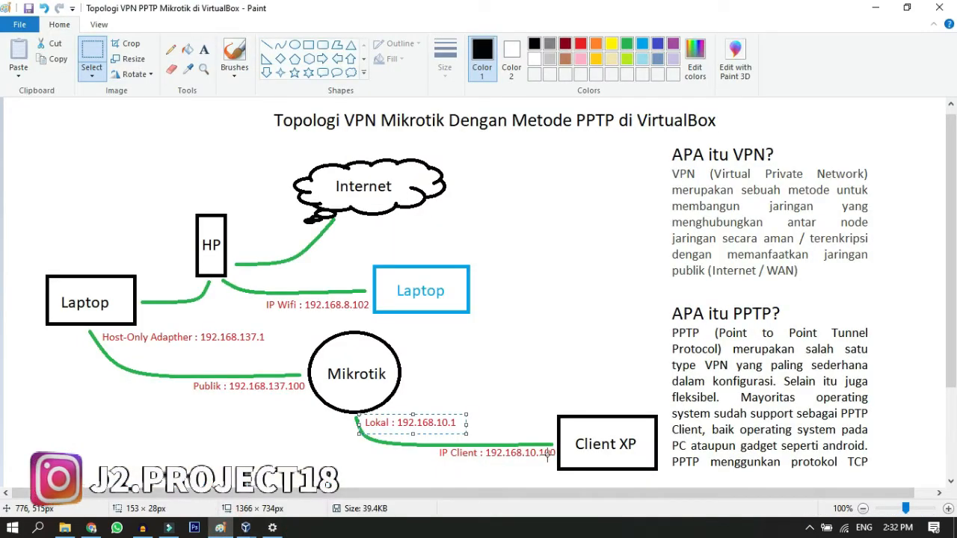
pyautogui.hotkey('alt', 'Tab')
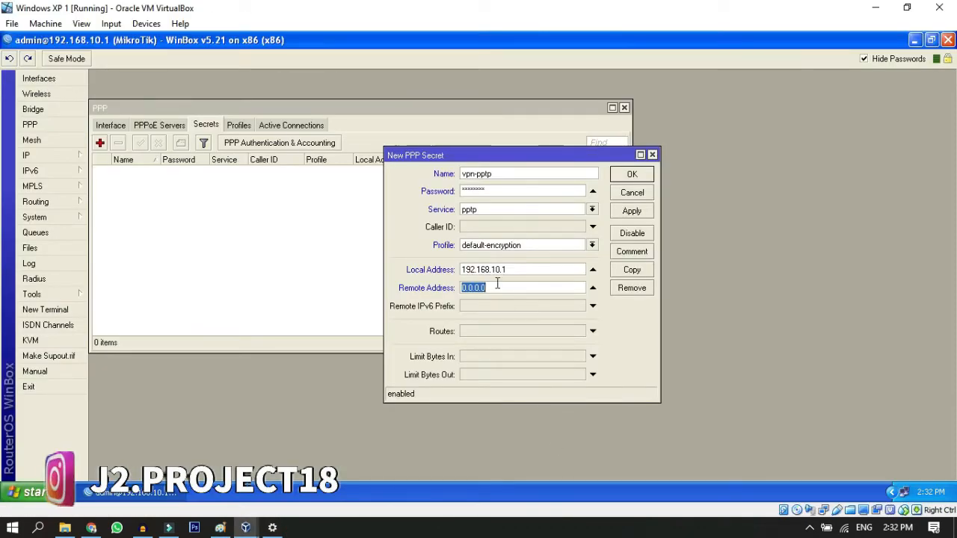
pyautogui.write('192.168')
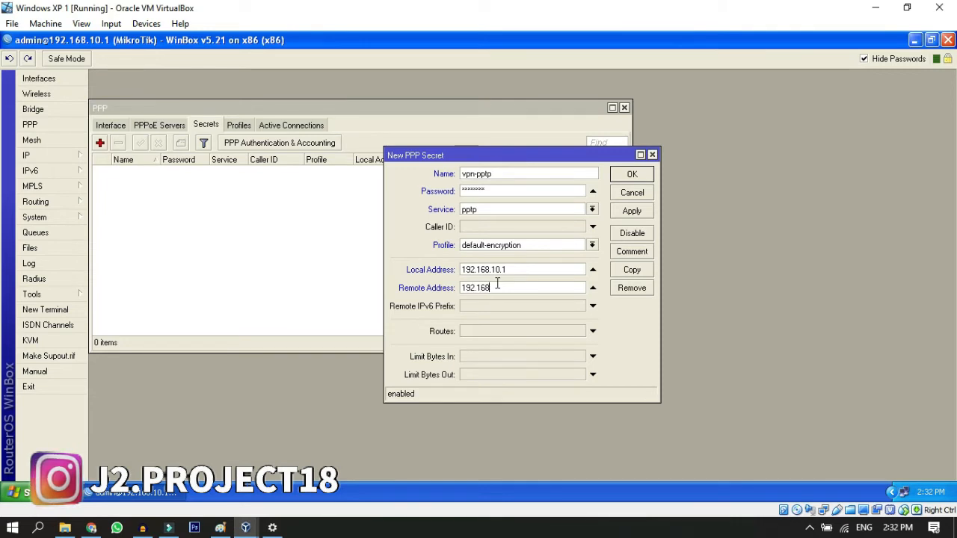
pyautogui.write('.10.100')
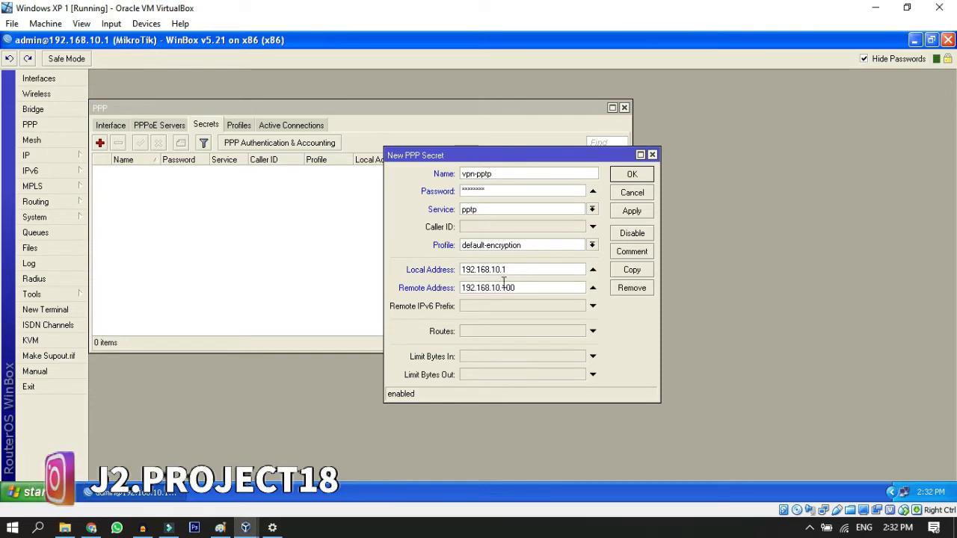
pyautogui.click(629, 215)
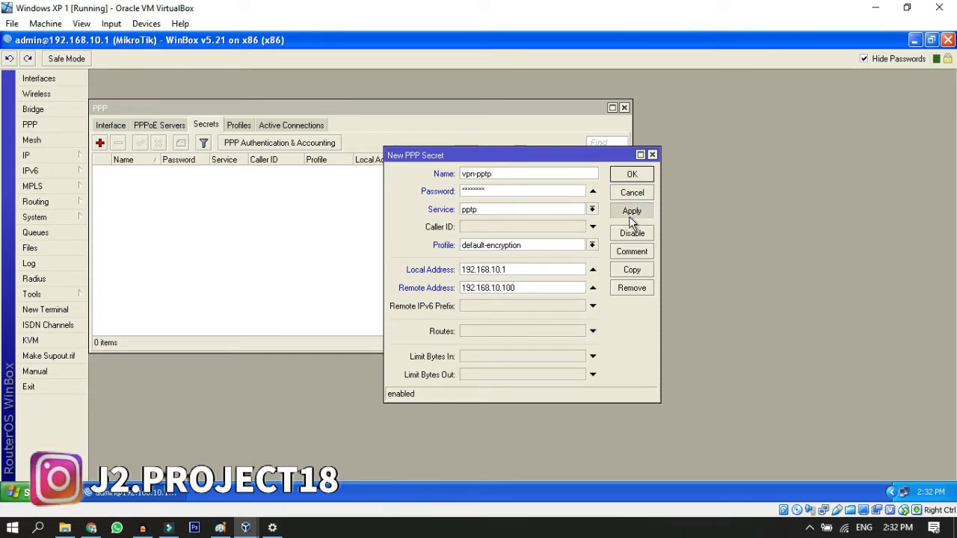
pyautogui.click(630, 177)
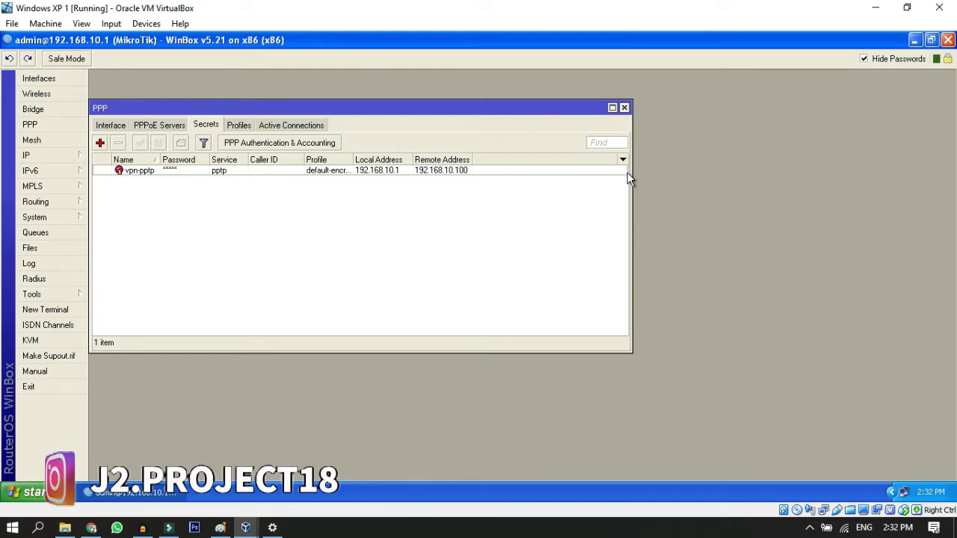
# Step: Add a PPTP Server interface named vpn-remote with the user adminvpn and save it
pyautogui.click(120, 127)
pyautogui.click(108, 143)
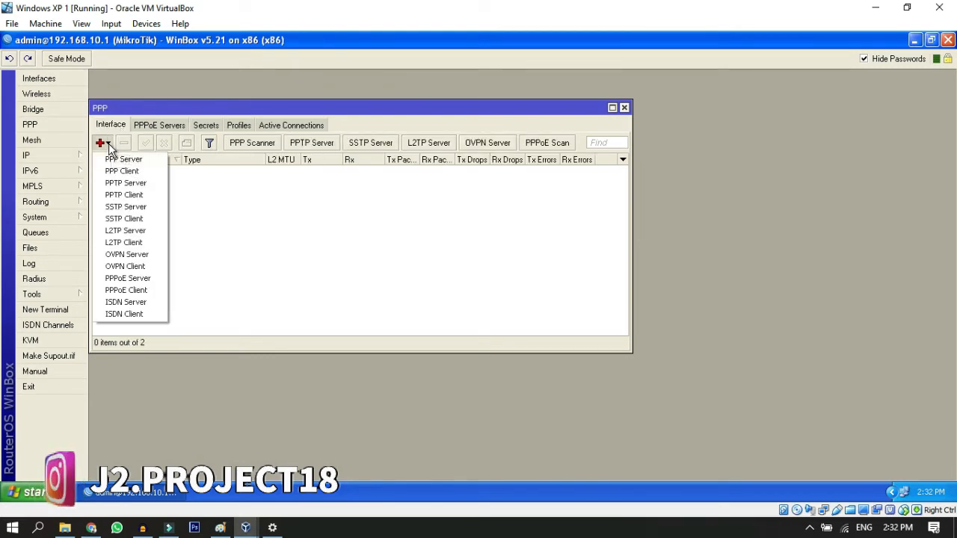
pyautogui.click(151, 189)
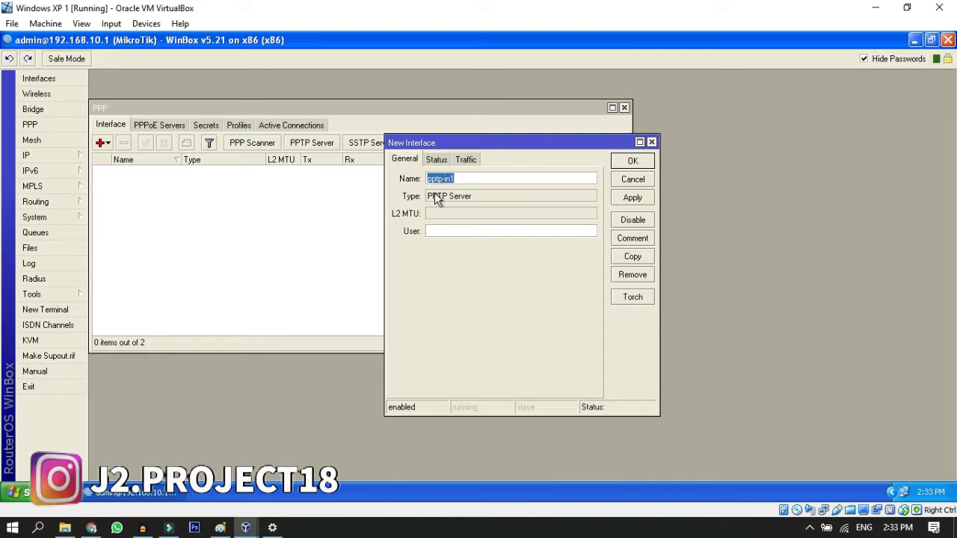
pyautogui.write('-remote')
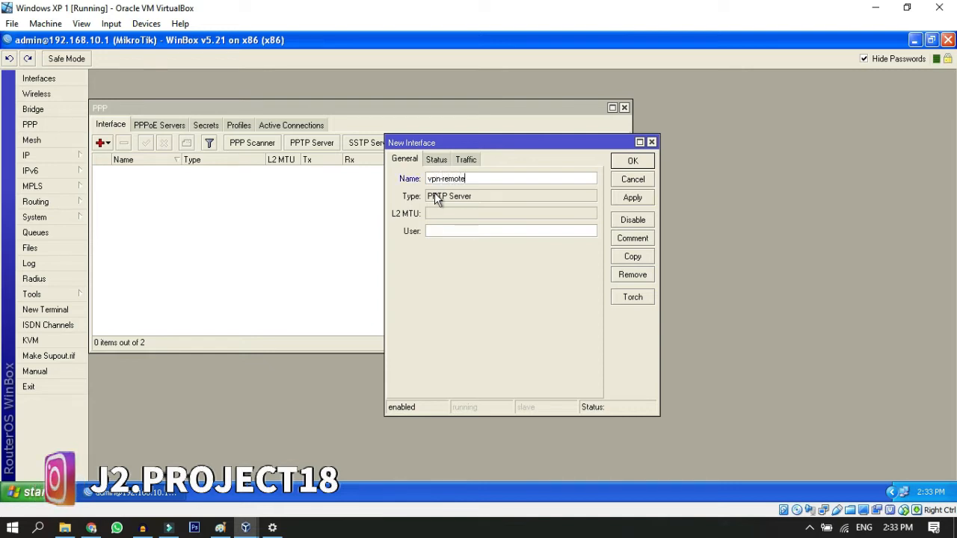
pyautogui.click(461, 230)
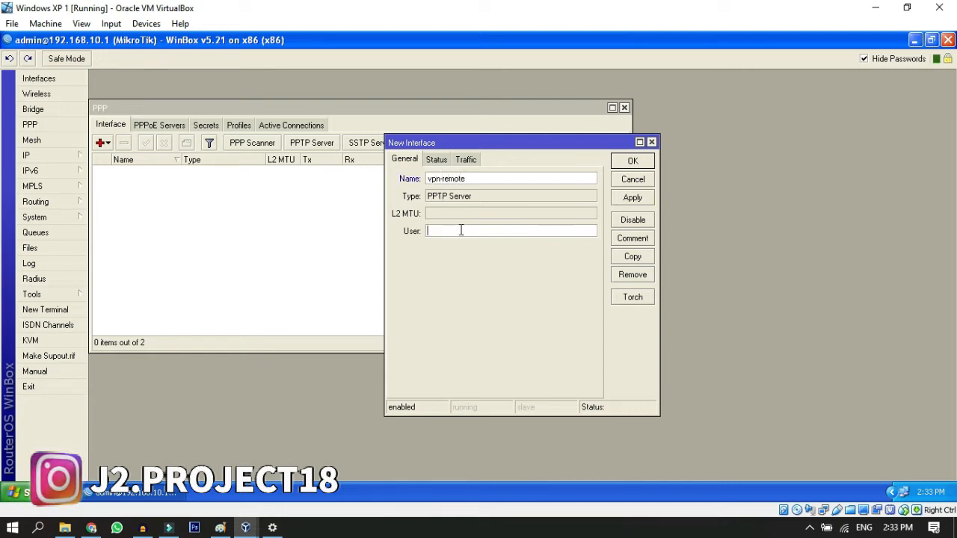
pyautogui.write('adminvpn')
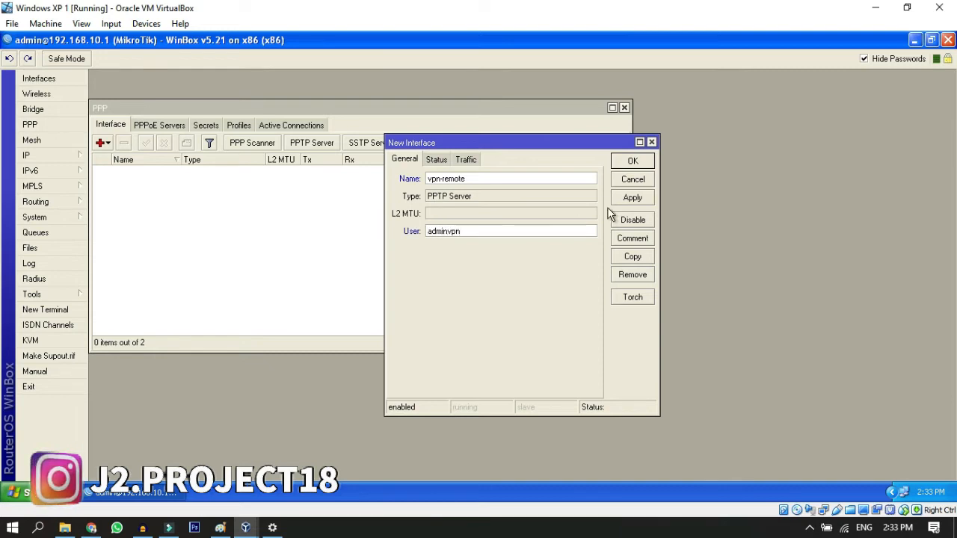
pyautogui.click(630, 197)
pyautogui.click(631, 161)
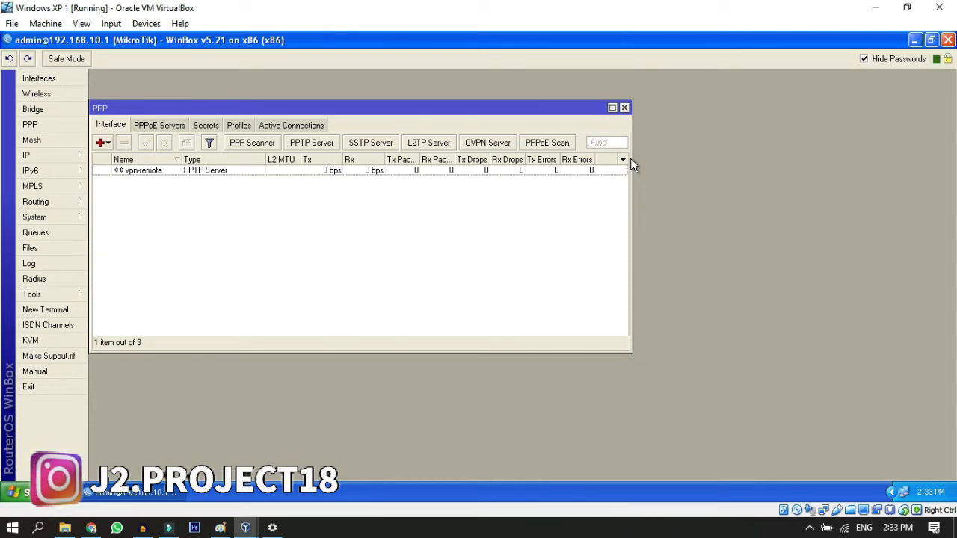
# Step: Set the ARP mode of the Lokal interface to proxy-arp and save the change
pyautogui.click(39, 80)
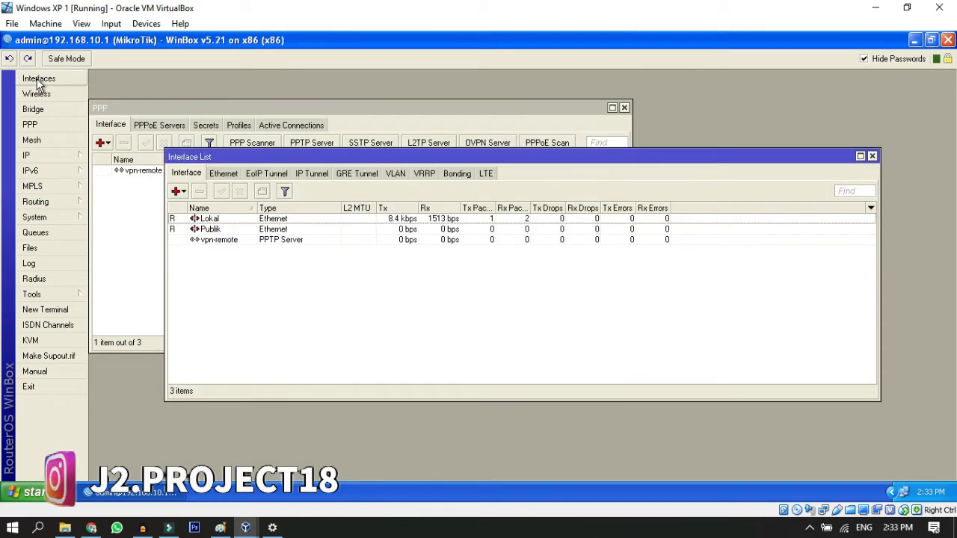
pyautogui.click(251, 219)
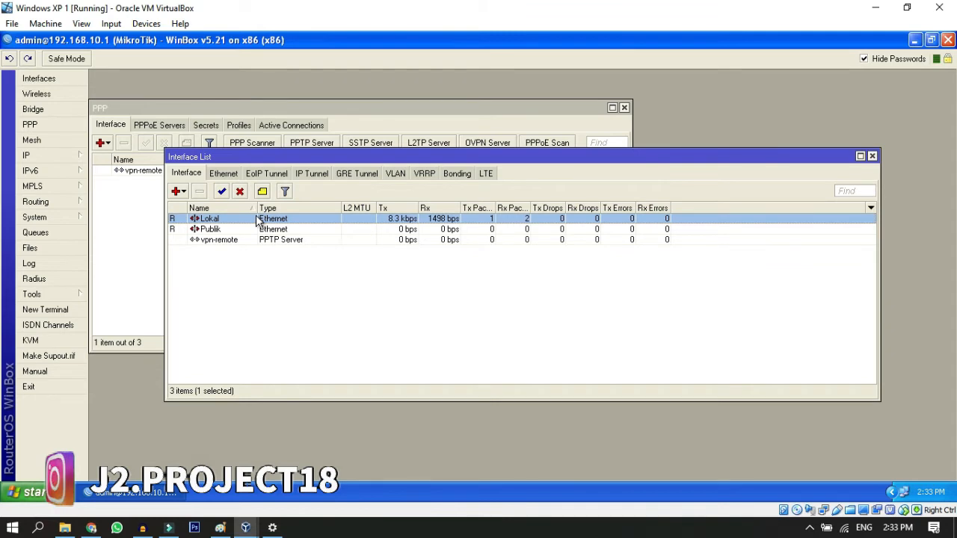
pyautogui.doubleClick(256, 219)
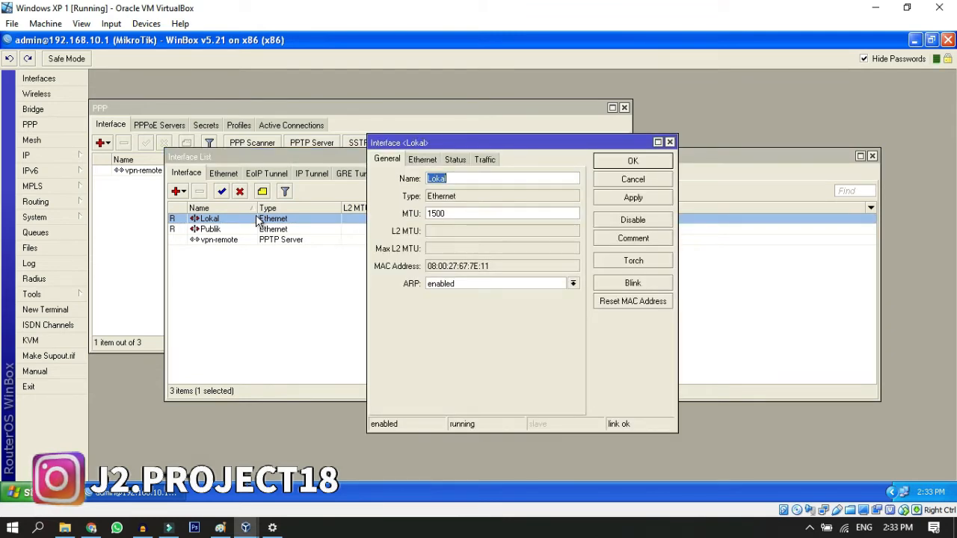
pyautogui.click(487, 285)
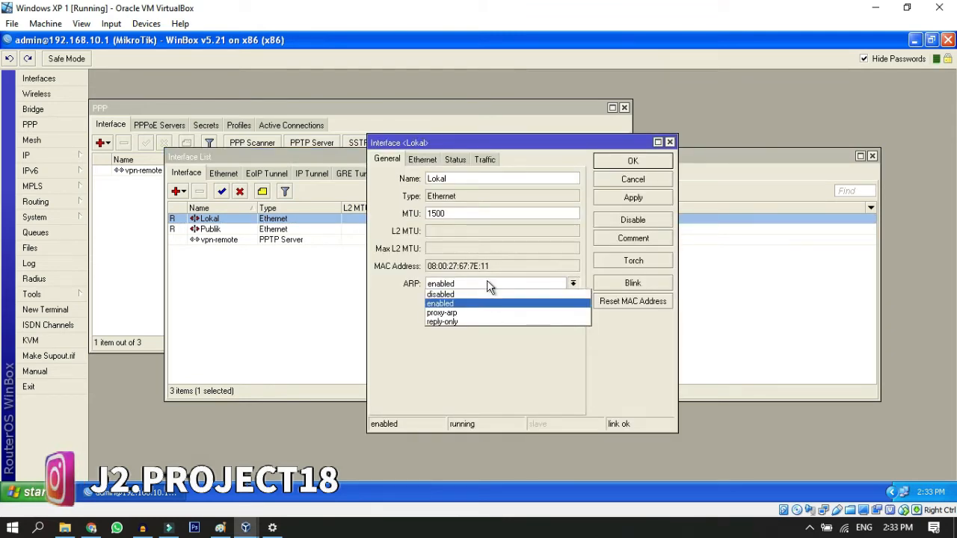
pyautogui.click(485, 319)
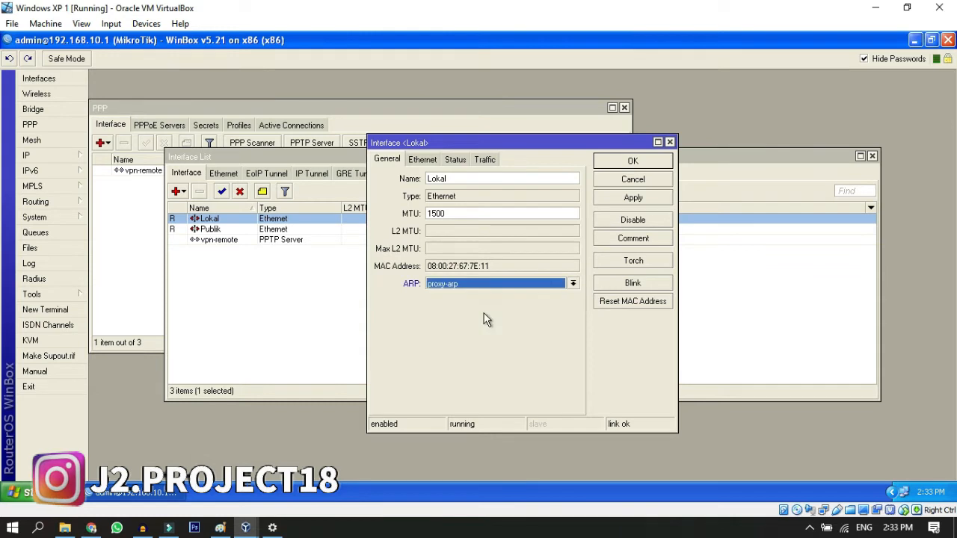
pyautogui.click(633, 198)
pyautogui.click(632, 163)
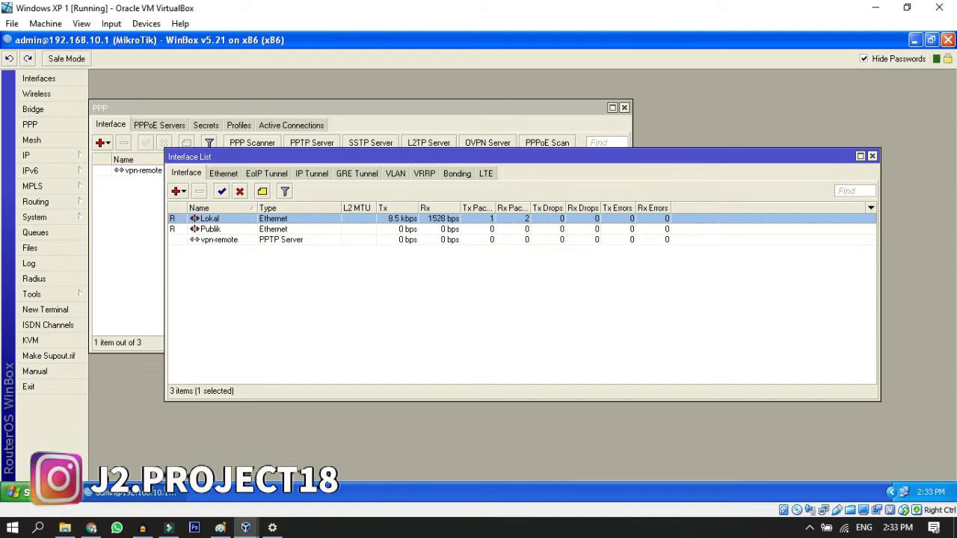
# Step: Switch to the VPN page of Windows Settings and start adding a VPN connection
pyautogui.click(274, 528)
pyautogui.rightClick(844, 528)
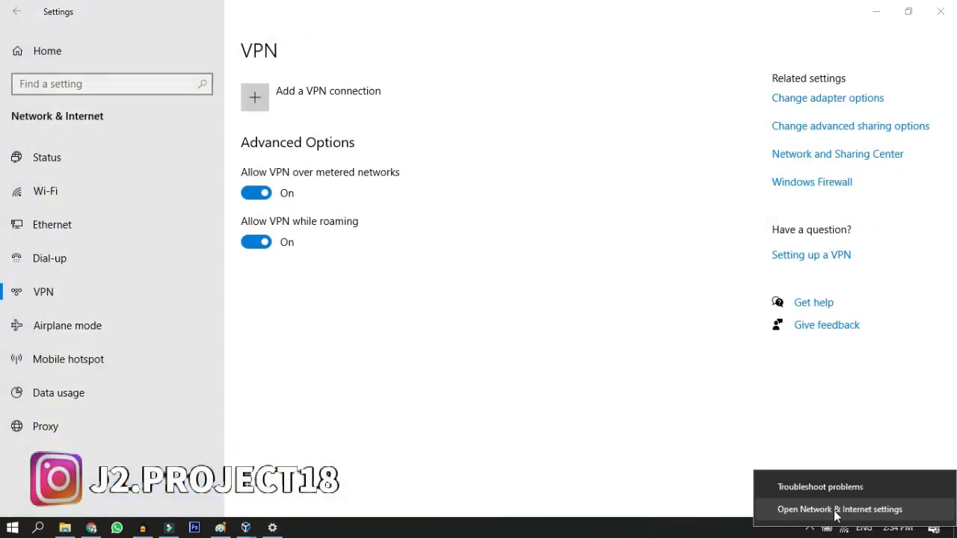
pyautogui.click(700, 423)
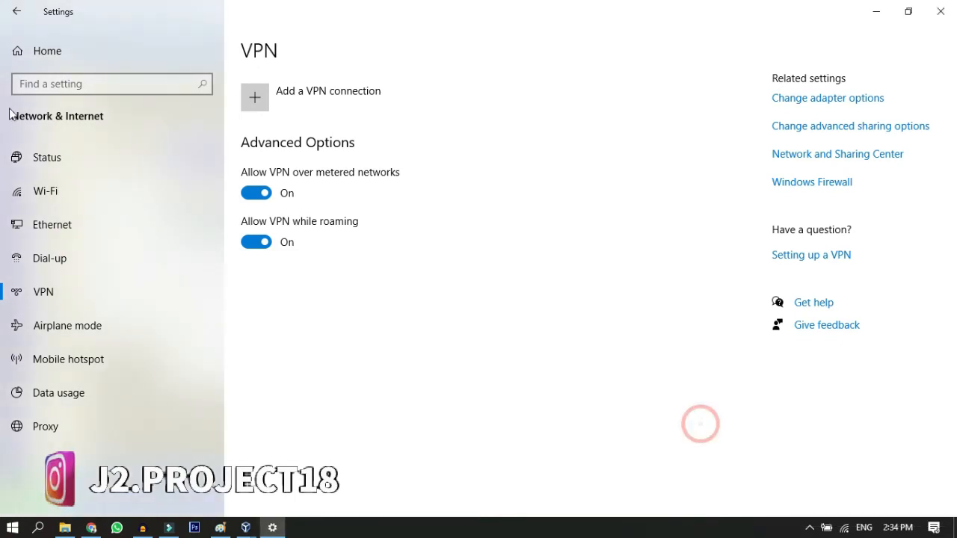
pyautogui.click(69, 298)
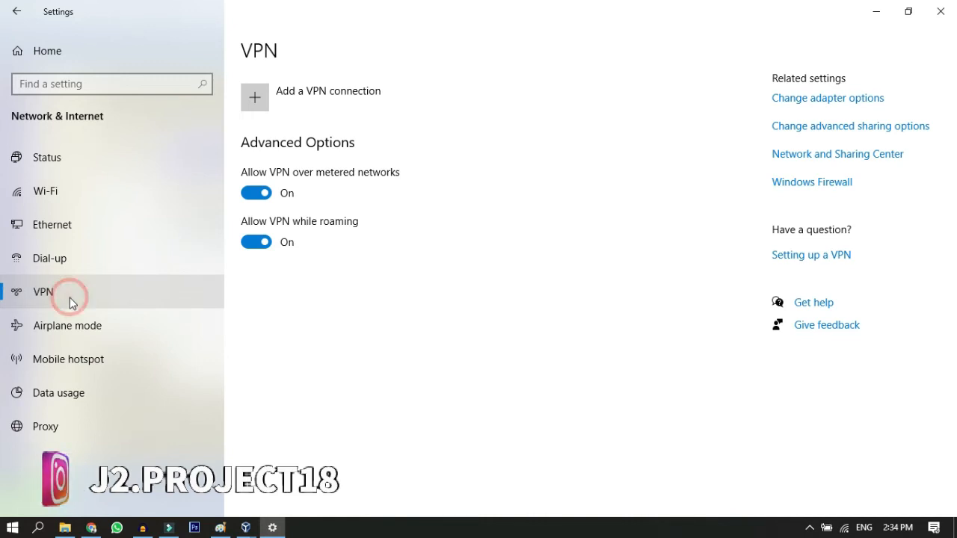
pyautogui.click(255, 108)
# Step: Choose Windows (built-in) as the VPN provider and name the connection vpnpptp
pyautogui.click(319, 87)
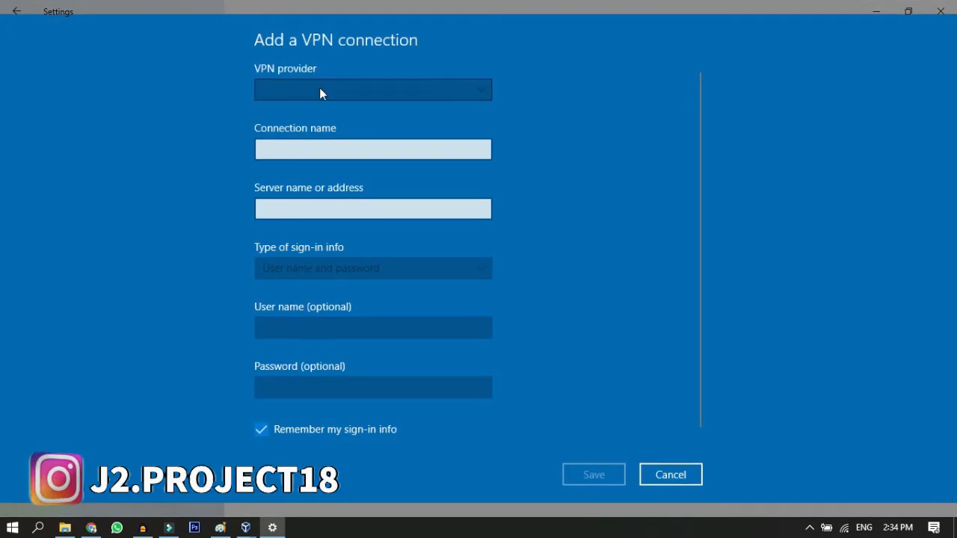
pyautogui.click(321, 88)
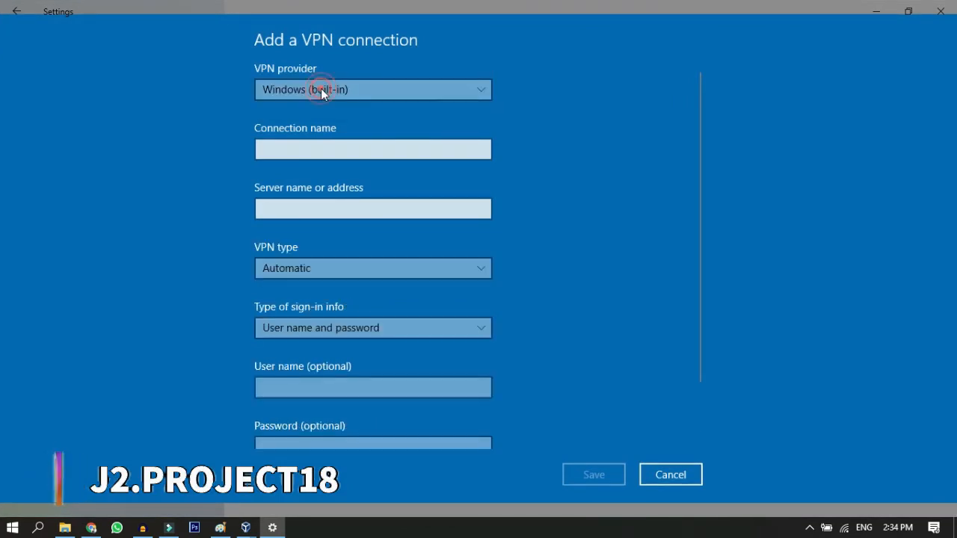
pyautogui.click(308, 152)
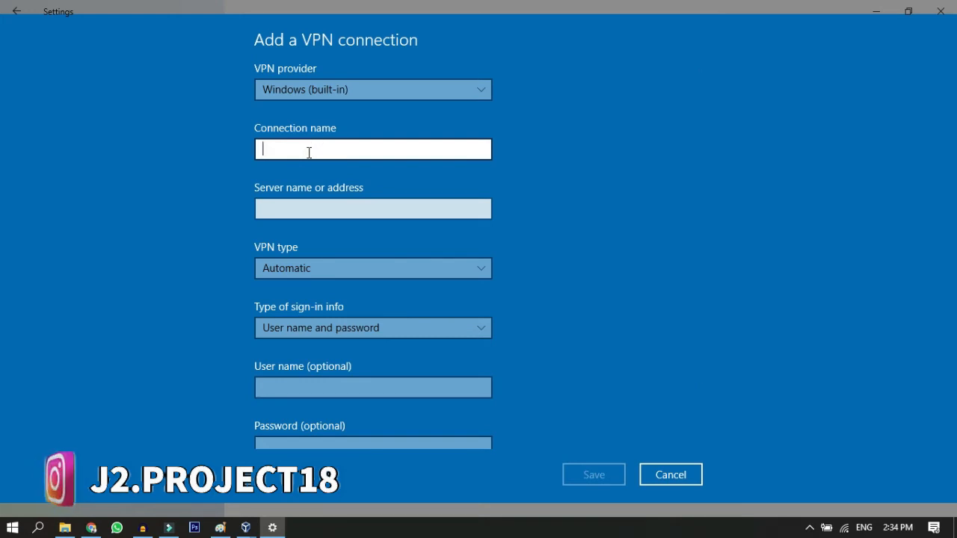
pyautogui.write('vpn')
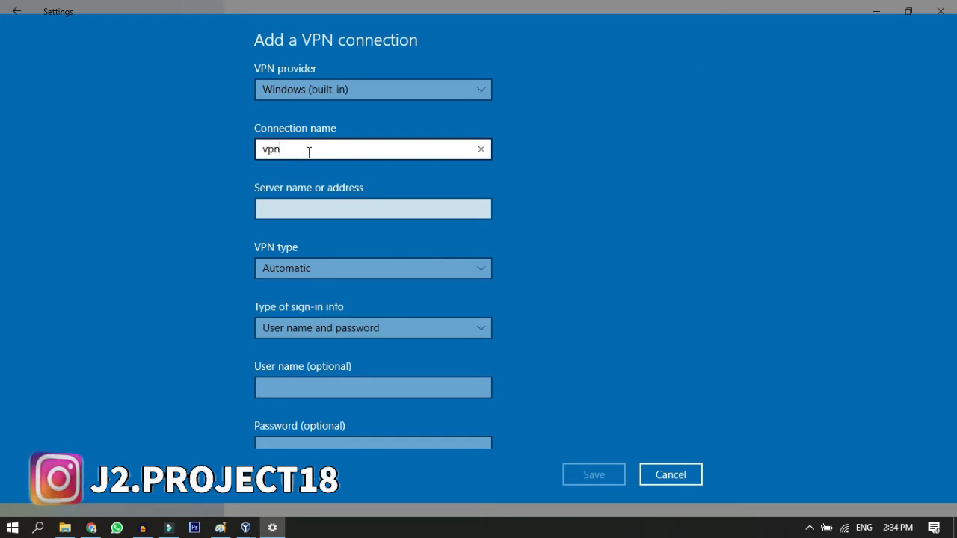
pyautogui.write('pptp')
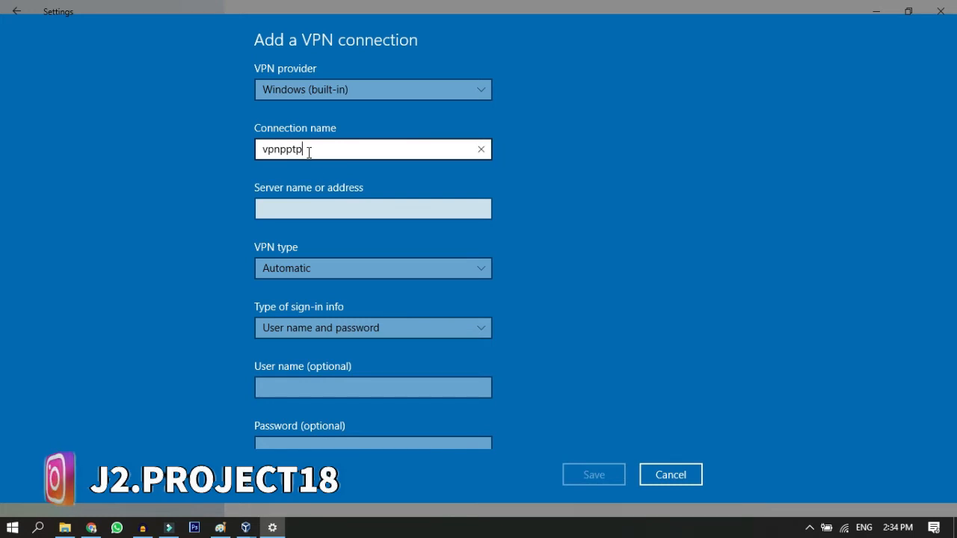
# Step: Set the server address to 192.168.137.100, consulting the Mikrotik's public IP in the Paint topology diagram
pyautogui.click(311, 215)
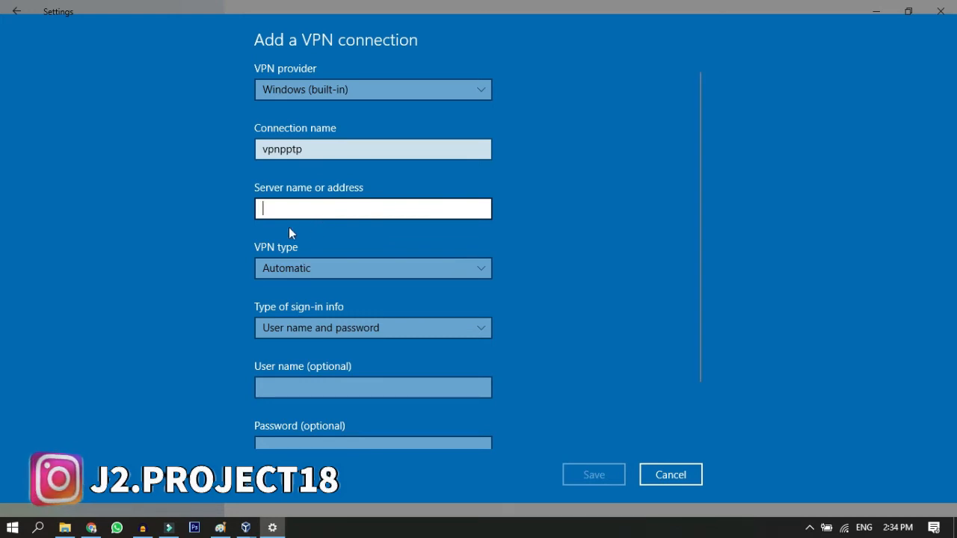
pyautogui.click(220, 528)
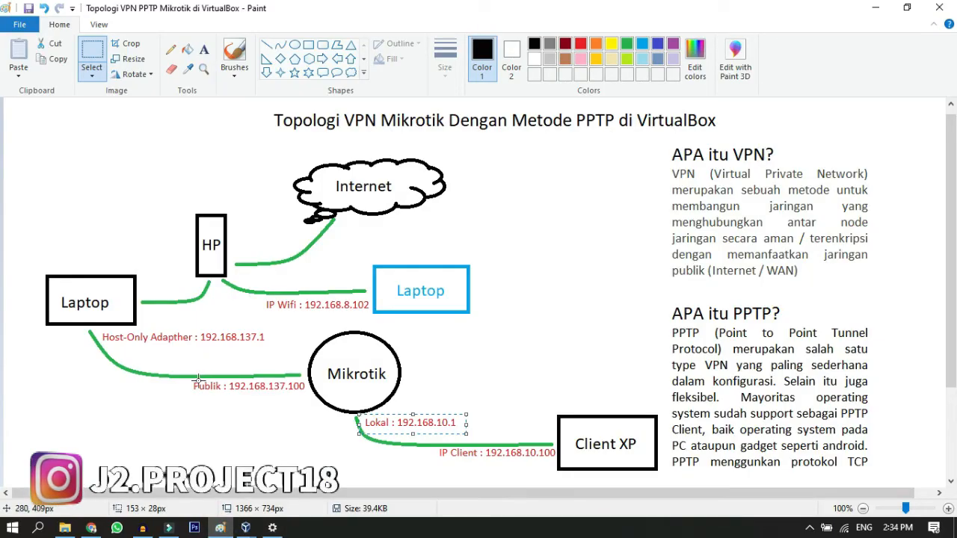
pyautogui.moveTo(185, 373); pyautogui.dragTo(312, 400)
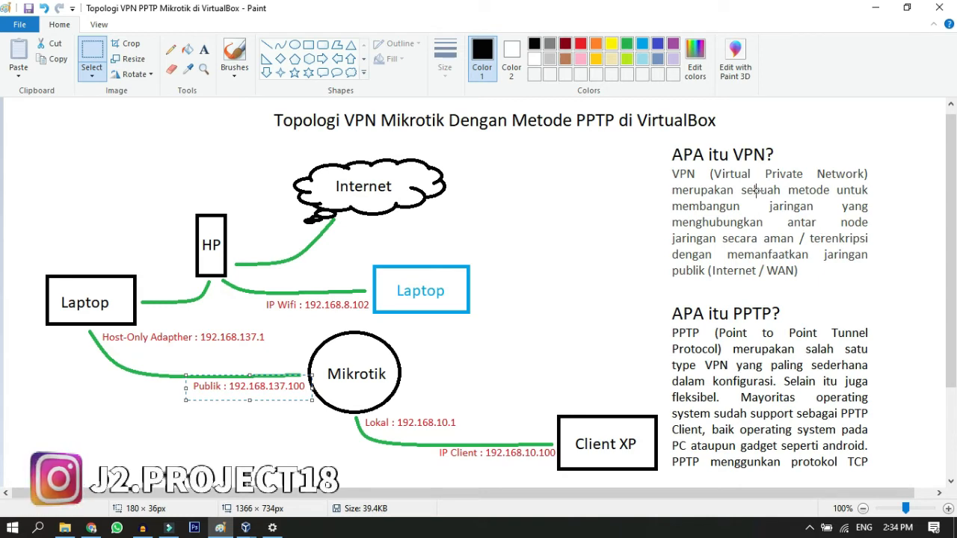
pyautogui.click(772, 219)
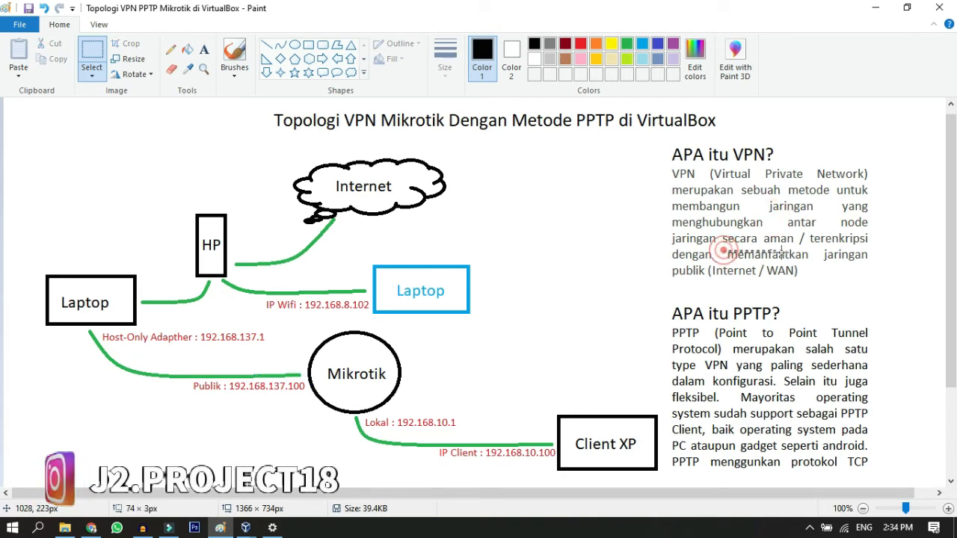
pyautogui.moveTo(722, 248); pyautogui.dragTo(868, 262)
pyautogui.moveTo(668, 265); pyautogui.dragTo(824, 281)
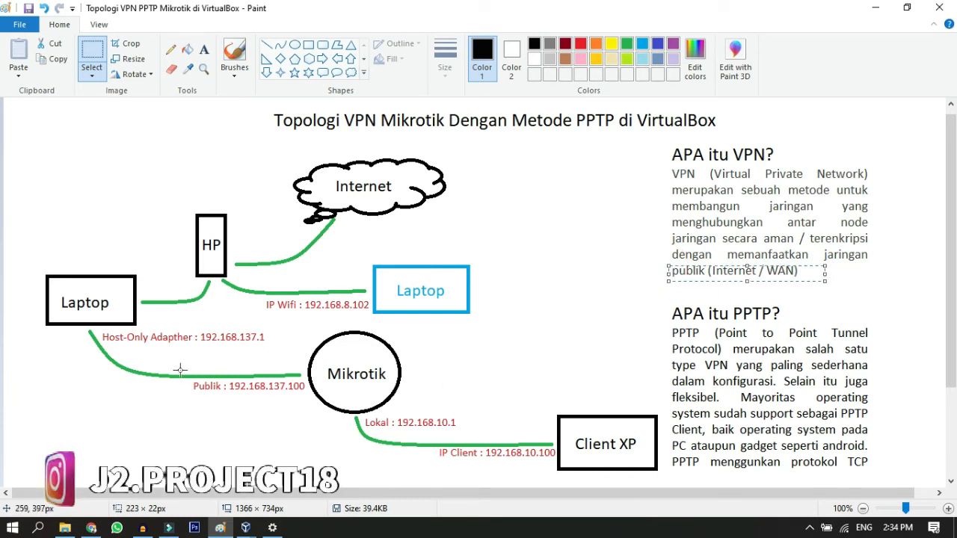
pyautogui.moveTo(180, 369); pyautogui.dragTo(321, 410)
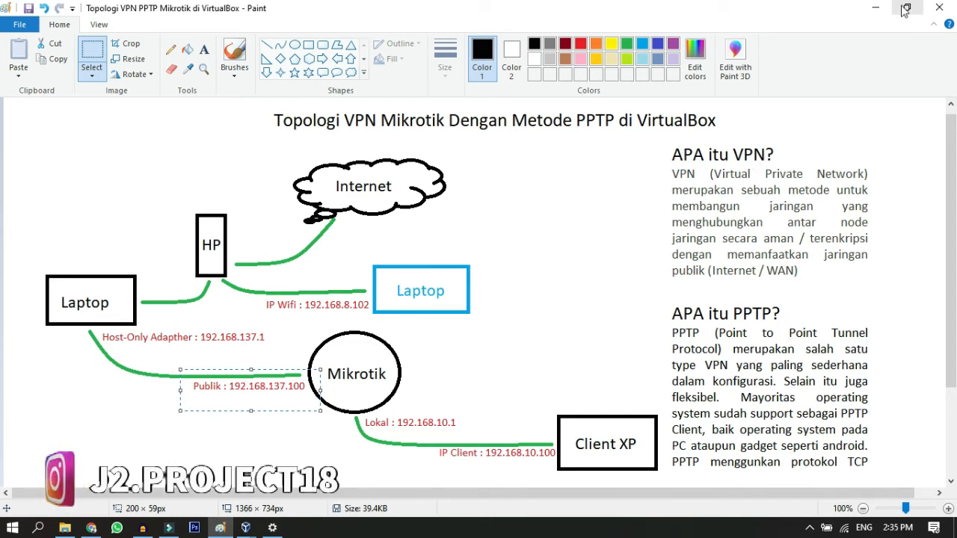
pyautogui.click(875, 8)
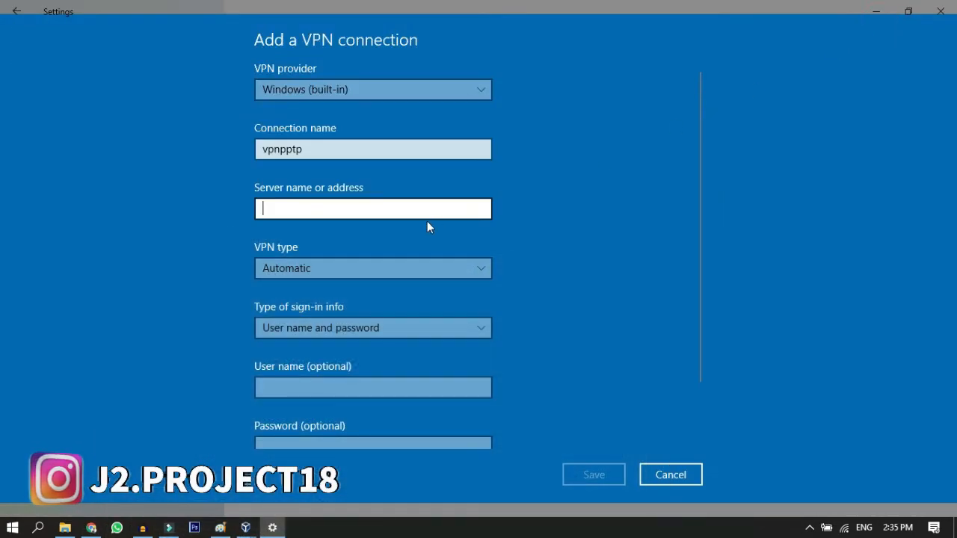
pyautogui.write('192.168.')
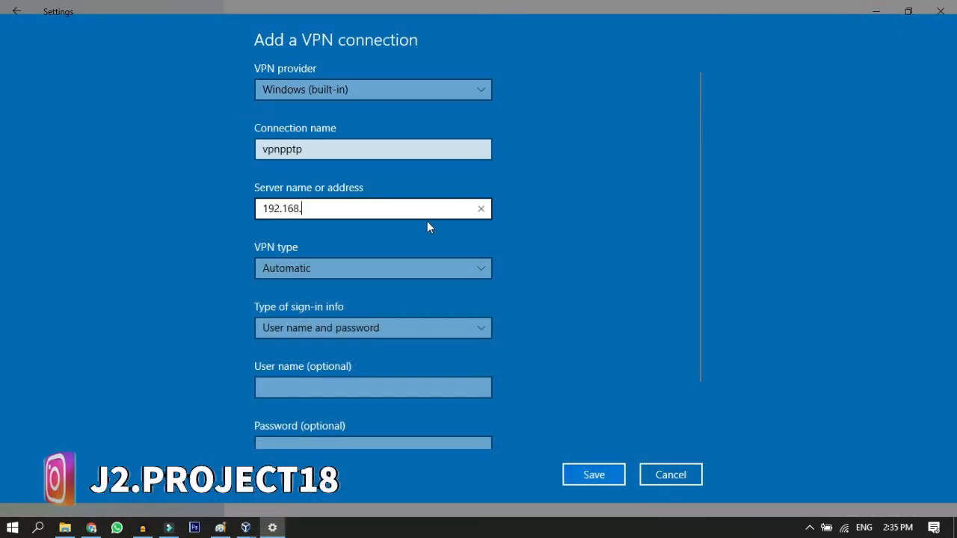
pyautogui.write('137.10')
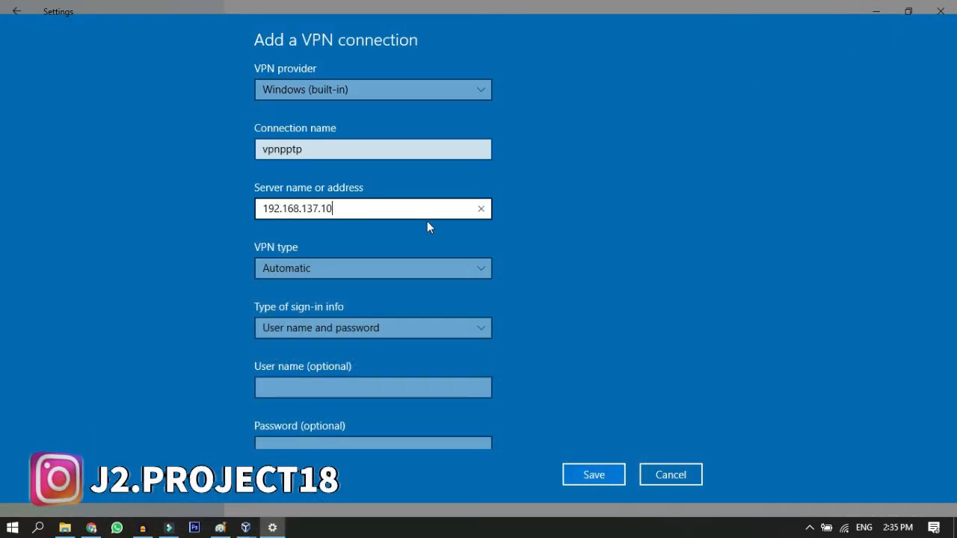
pyautogui.write('0')
# Step: Set the VPN type to Point to Point Tunneling Protocol (PPTP) and enter the user name vpn-pptp with its password
pyautogui.click(429, 272)
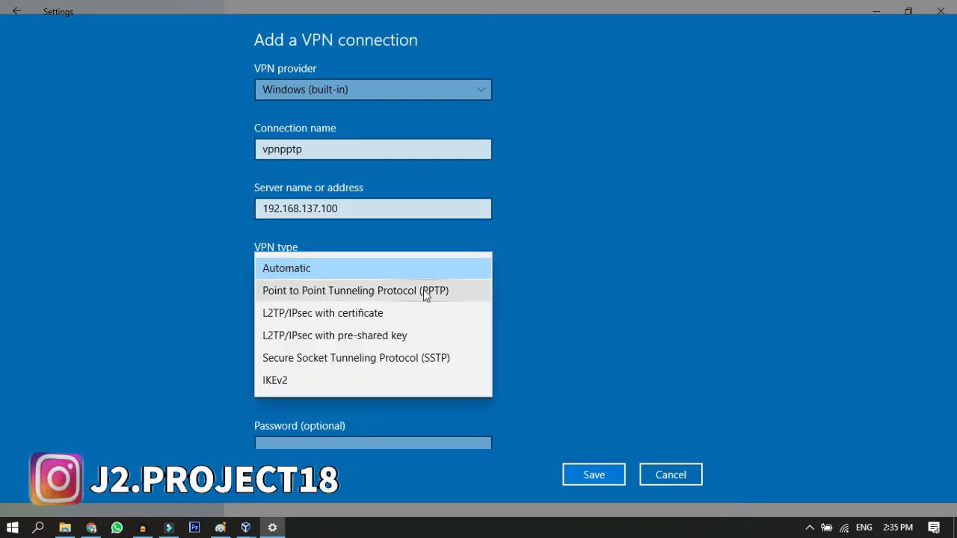
pyautogui.click(424, 292)
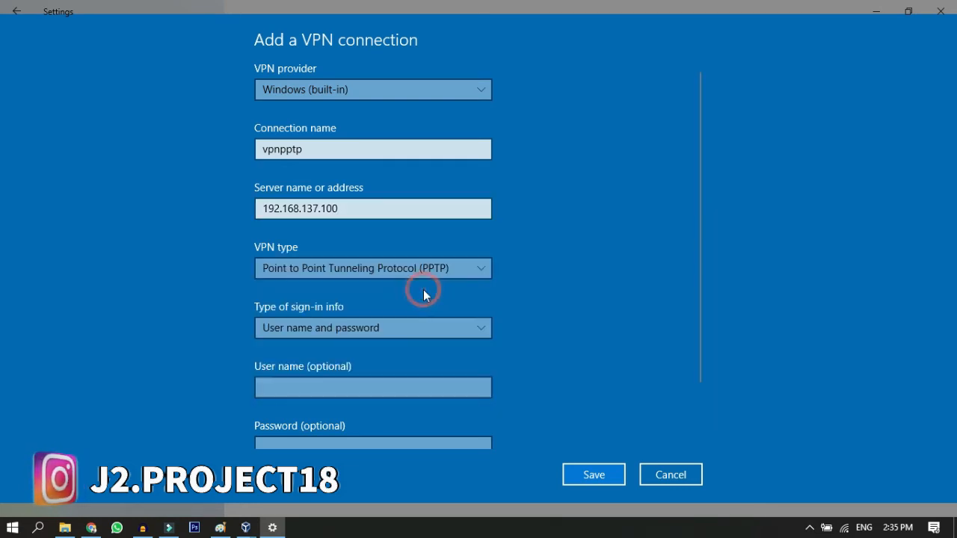
pyautogui.click(392, 387)
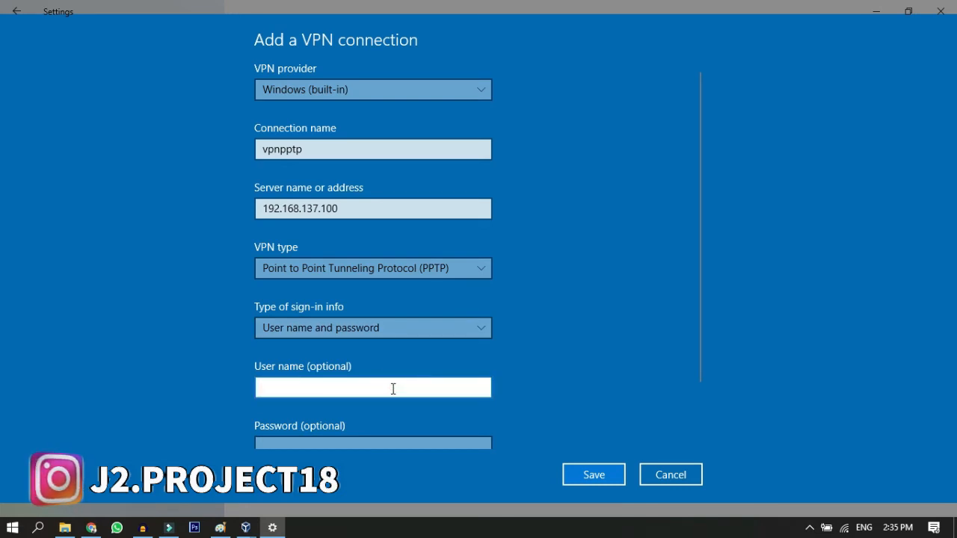
pyautogui.write('vp')
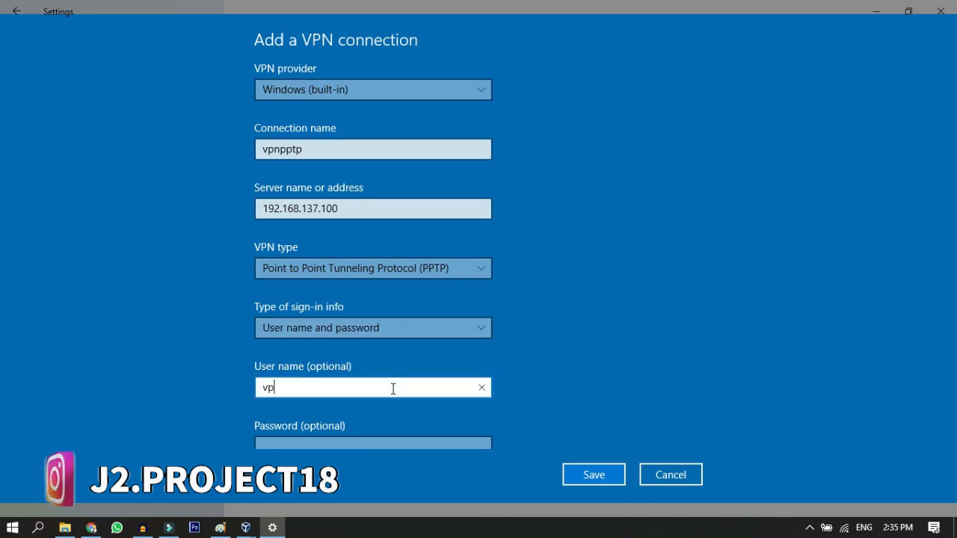
pyautogui.write('n-pptp')
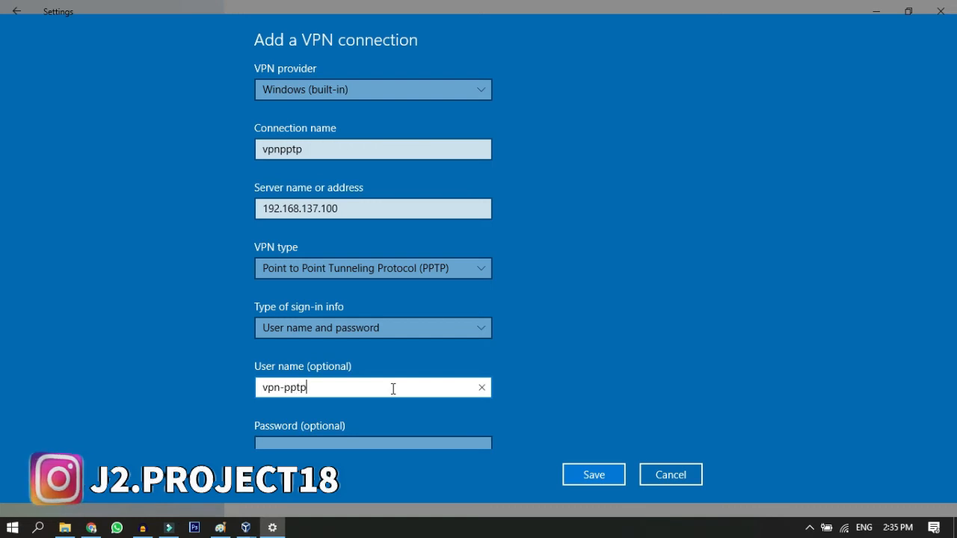
pyautogui.press('Tab')
pyautogui.write('12345')
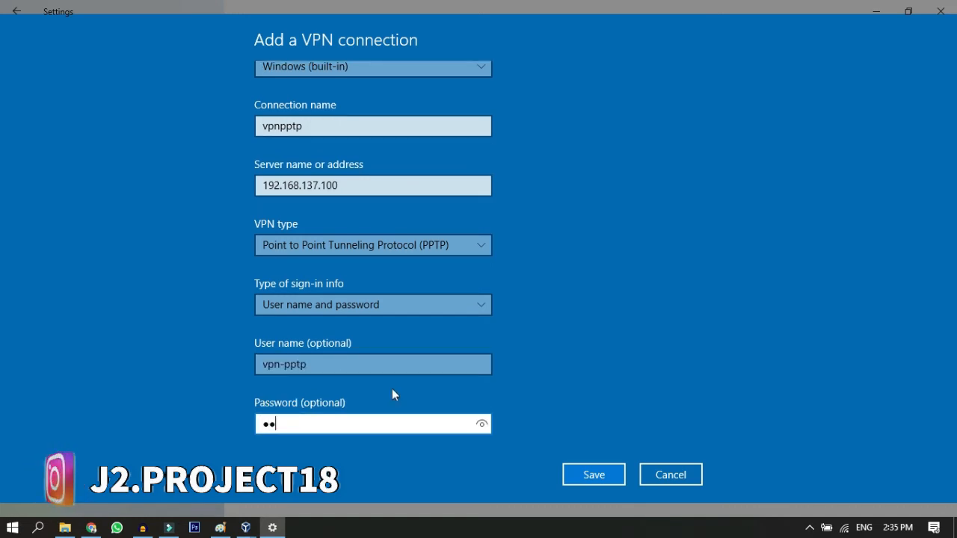
pyautogui.write('678')
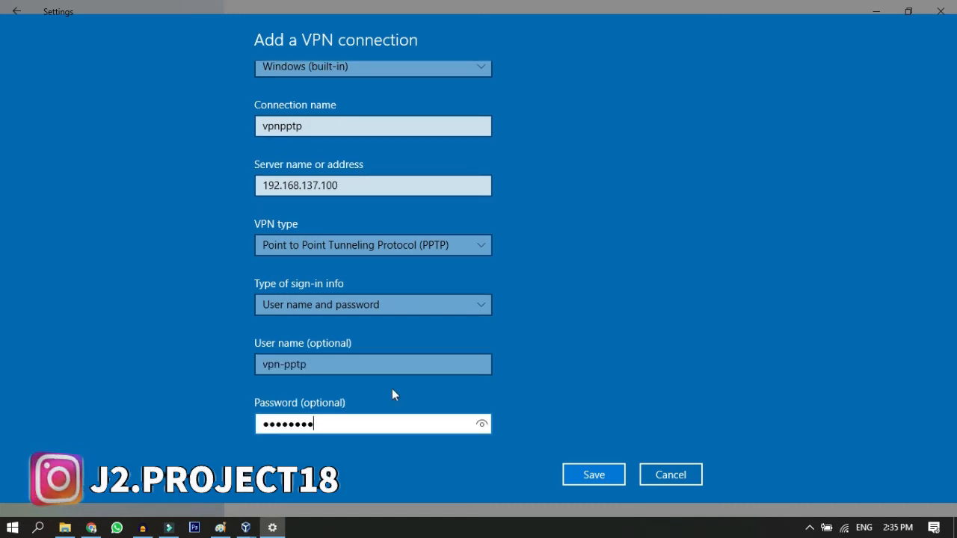
# Step: Finish entering the VPN account password, save the connection, and connect to vpnpptp
pyautogui.click(591, 475)
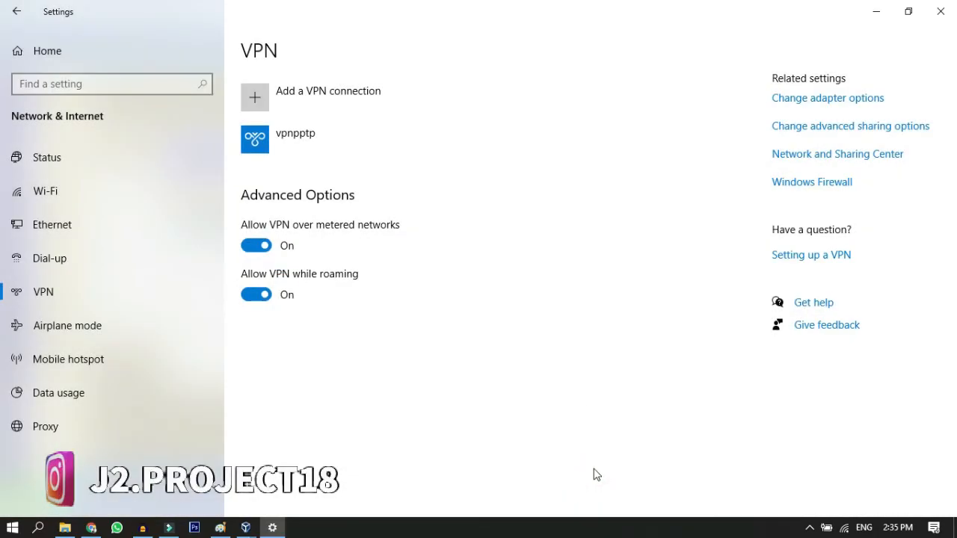
pyautogui.click(343, 150)
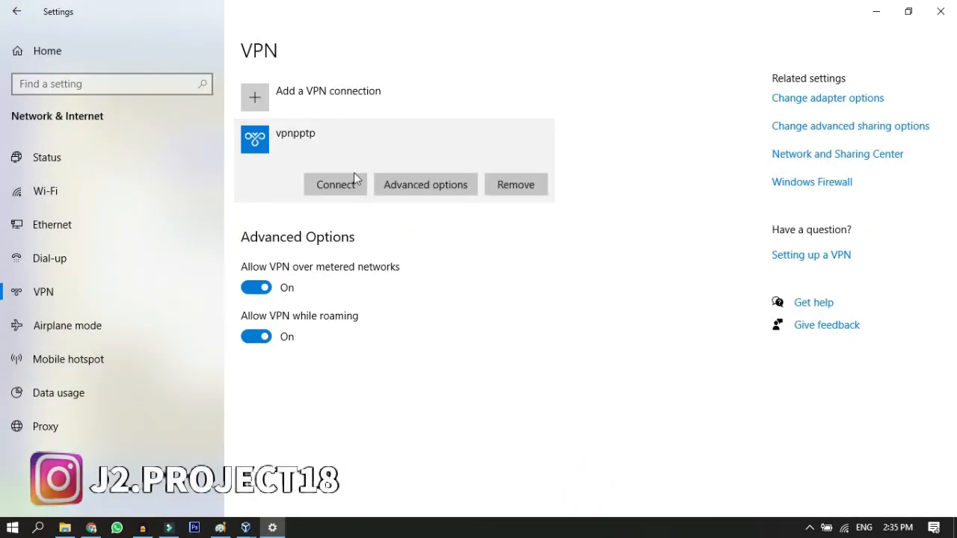
pyautogui.click(353, 184)
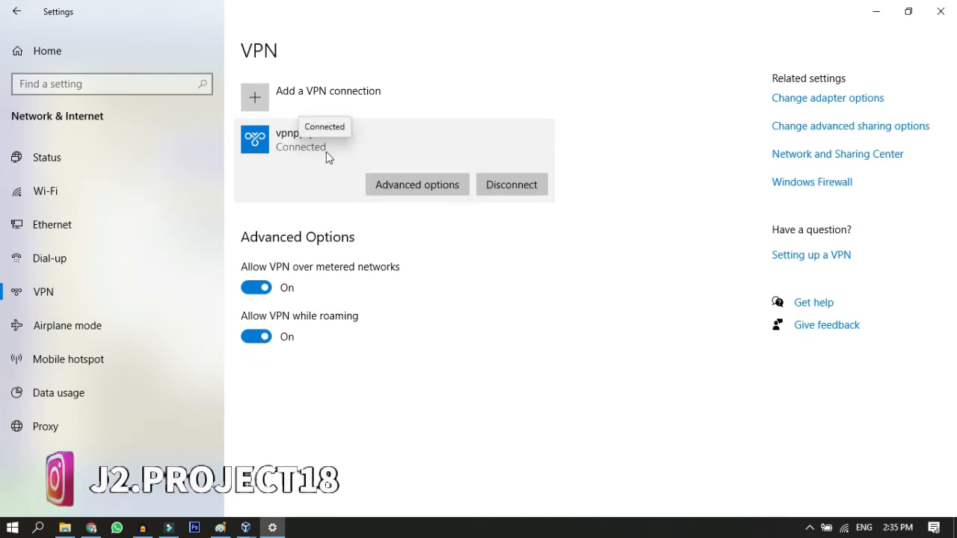
# Step: Review the blue Laptop and the Client XP machine in the Paint topology diagram
pyautogui.click(416, 535)
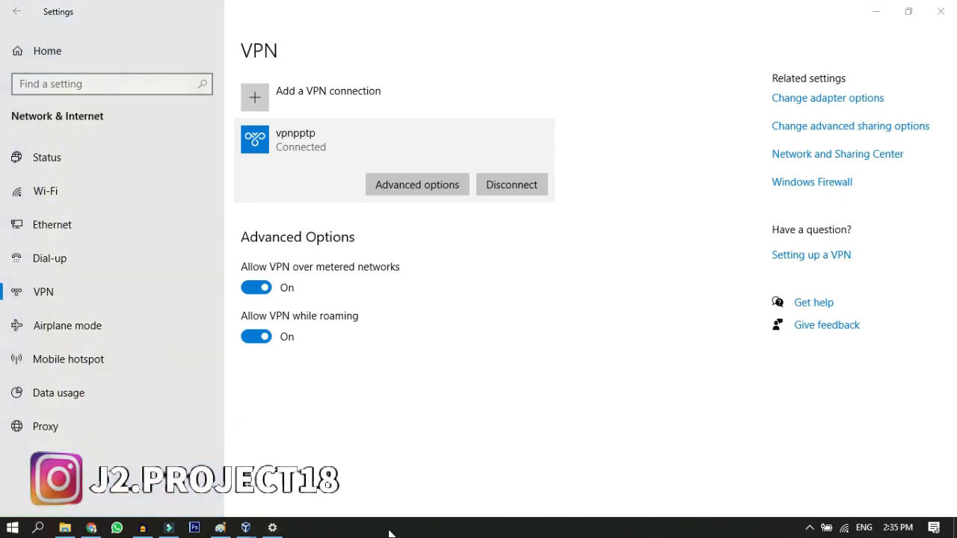
pyautogui.click(220, 527)
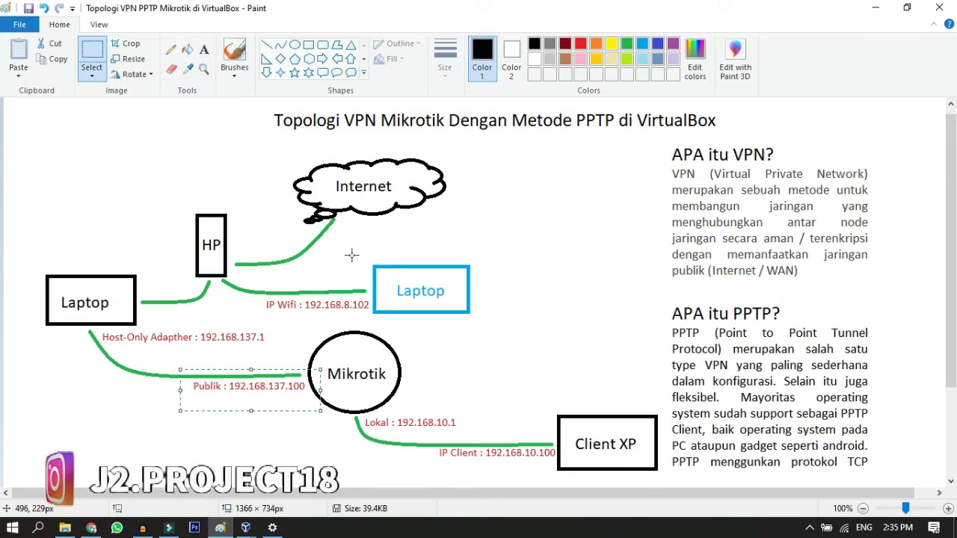
pyautogui.moveTo(351, 255); pyautogui.dragTo(490, 318)
pyautogui.moveTo(437, 405); pyautogui.dragTo(657, 479)
pyautogui.click(869, 6)
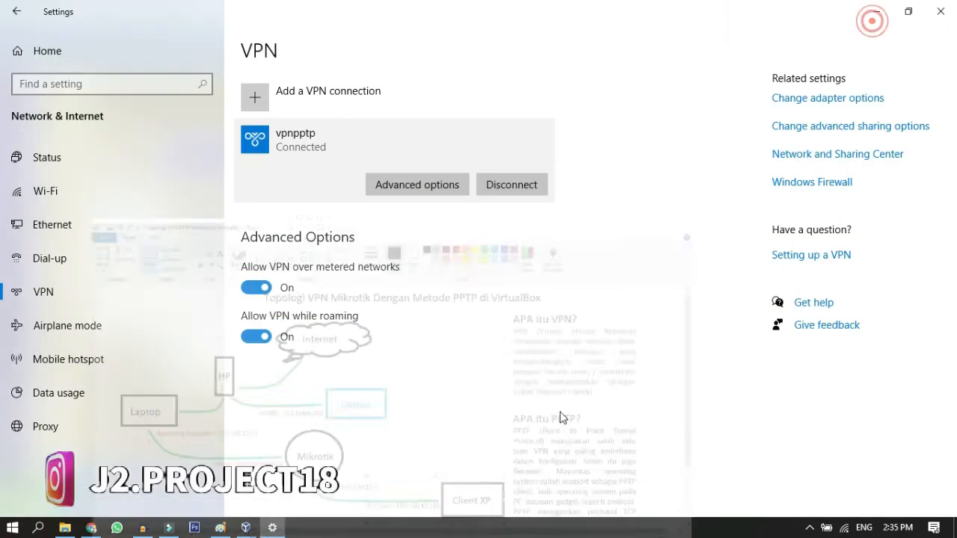
# Step: Open a Command Prompt and start a continuous ping to the XP client with ping 192.168.10.100 -t
pyautogui.press('super+r')
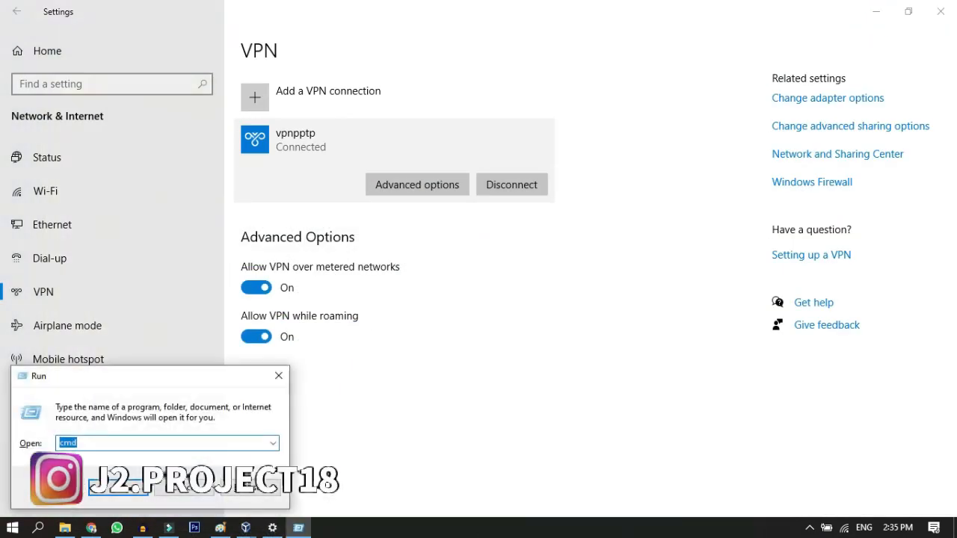
pyautogui.press('Return')
pyautogui.write('ping')
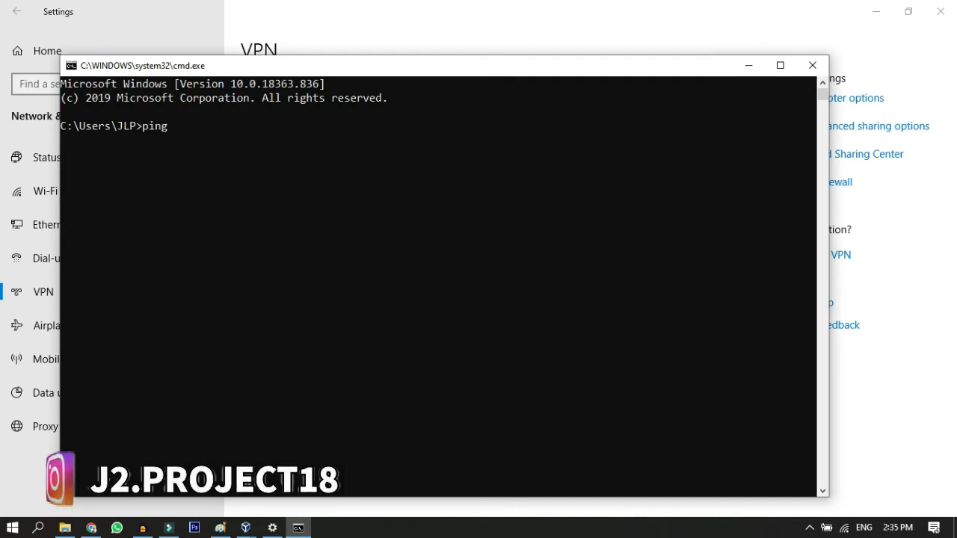
pyautogui.write(' 192.168.')
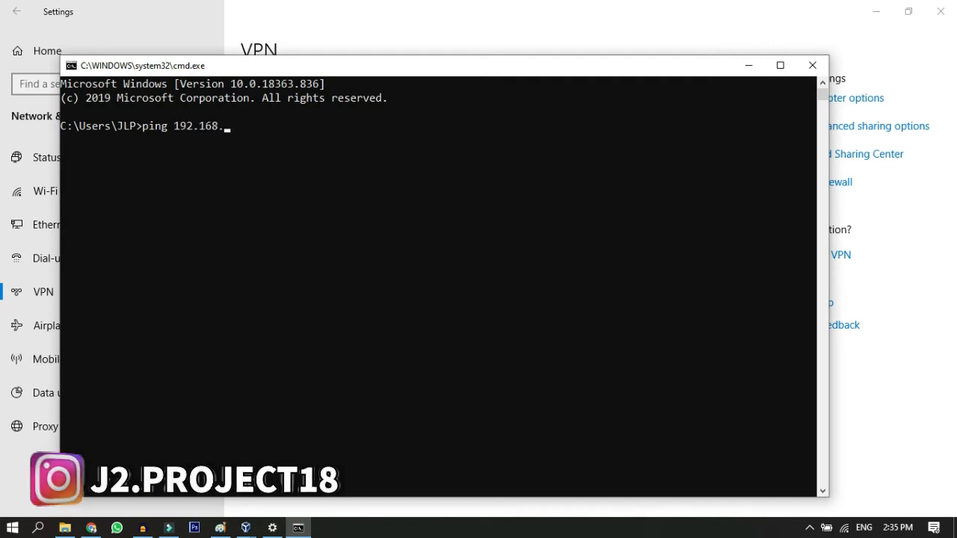
pyautogui.write('10.100')
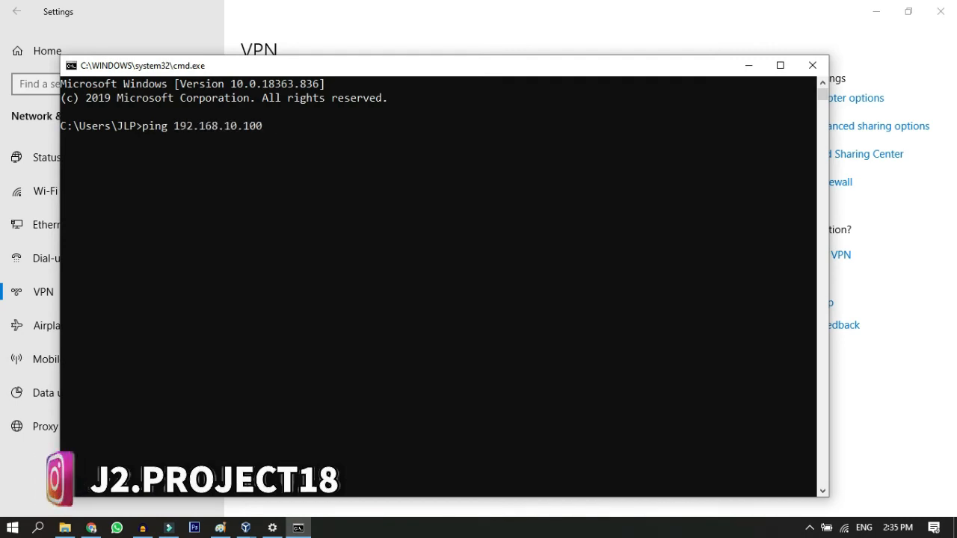
pyautogui.write(' -t')
pyautogui.press('Return')
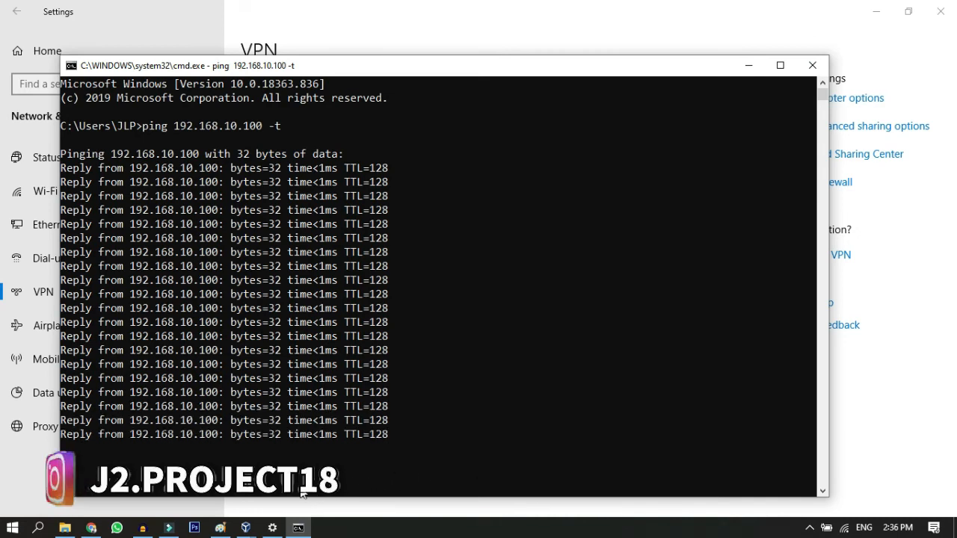
# Step: Switch to the Windows XP 1 virtual machine, dismiss the WinBox connection error, and launch the winboxjadul loader again
pyautogui.click(242, 529)
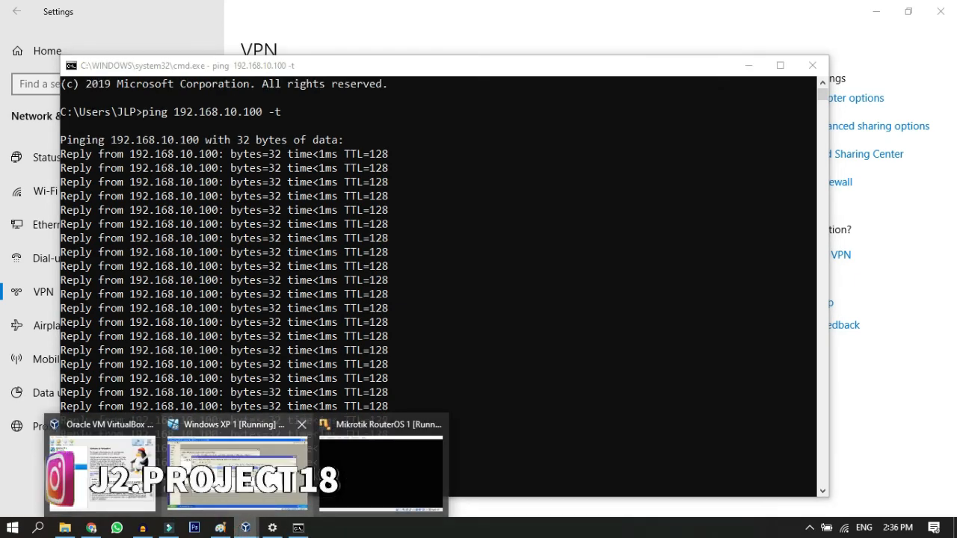
pyautogui.click(237, 467)
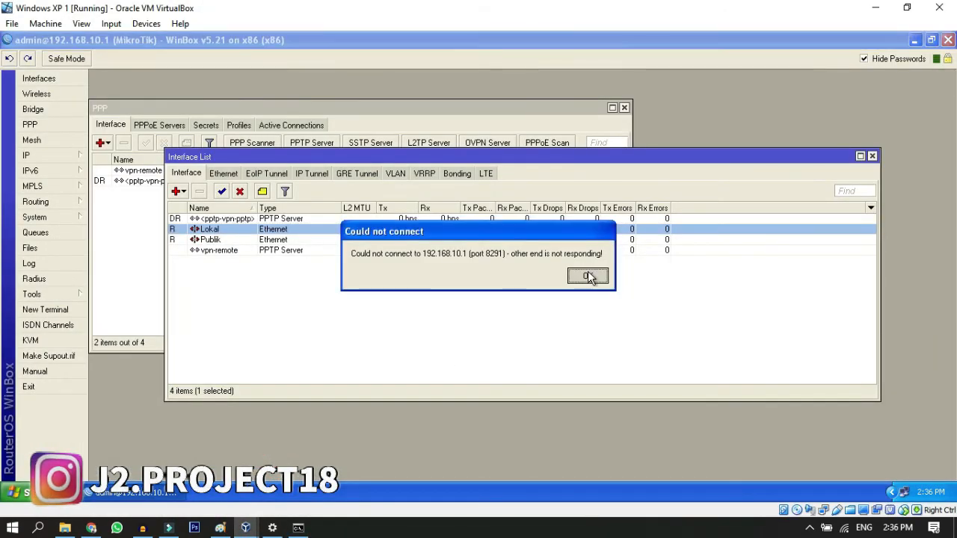
pyautogui.click(588, 277)
pyautogui.doubleClick(34, 325)
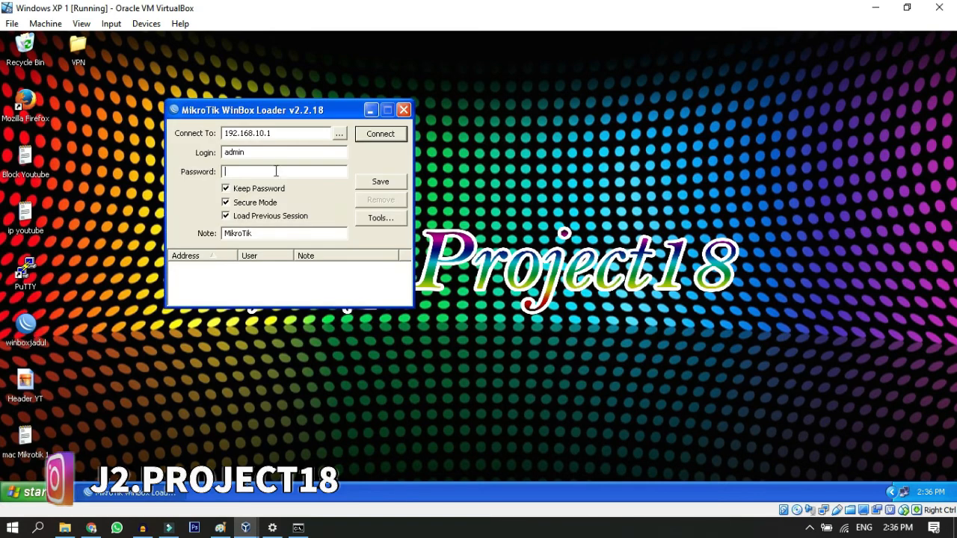
# Step: Try to connect WinBox to the router at 192.168.10.1 with the admin login
pyautogui.click(340, 135)
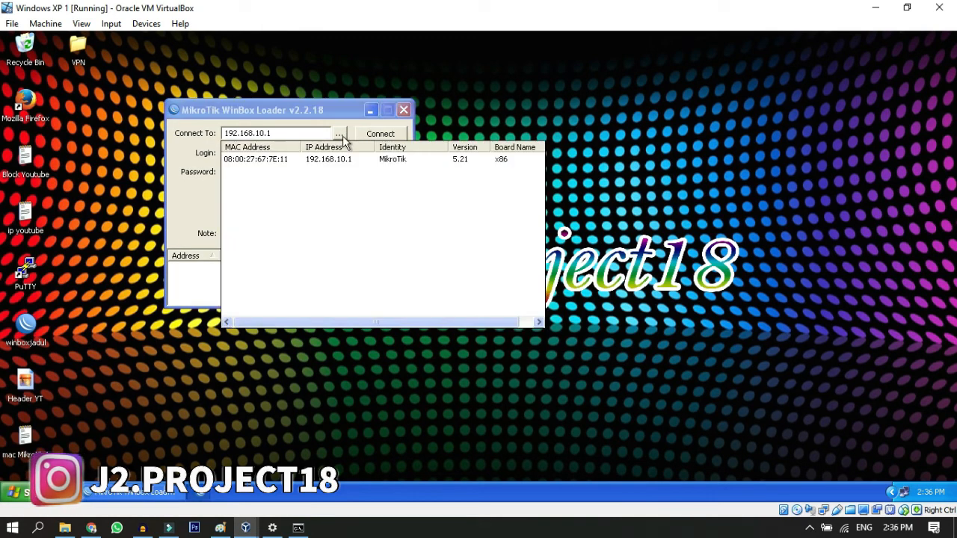
pyautogui.click(498, 135)
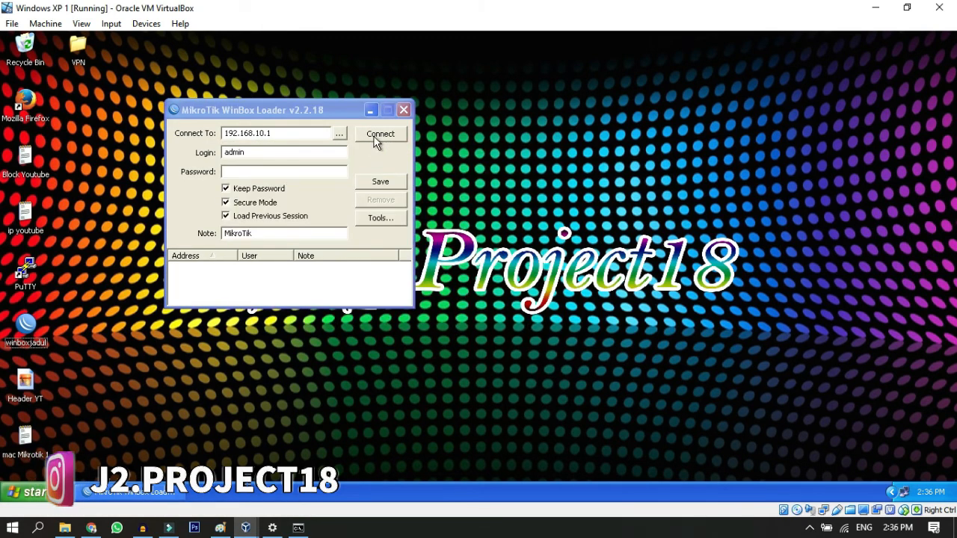
pyautogui.click(379, 134)
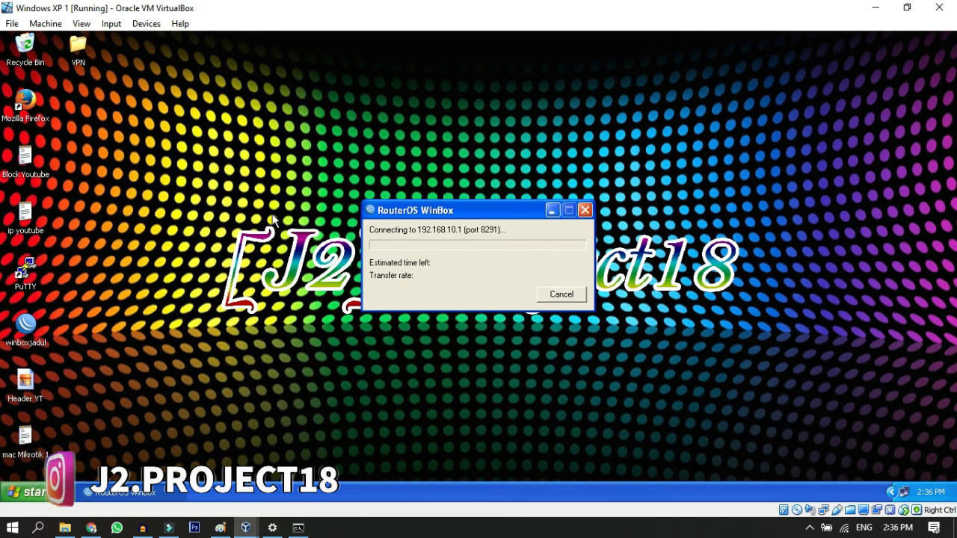
pyautogui.click(560, 295)
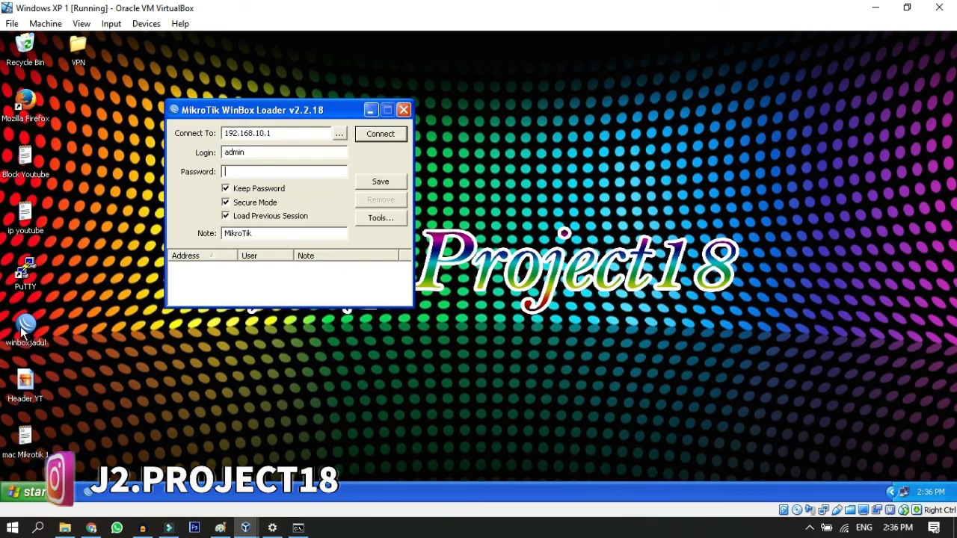
# Step: Connect WinBox to the router through its MAC address 08:00:27:67:7E:11 and dismiss the RouterOS welcome notice
pyautogui.click(340, 133)
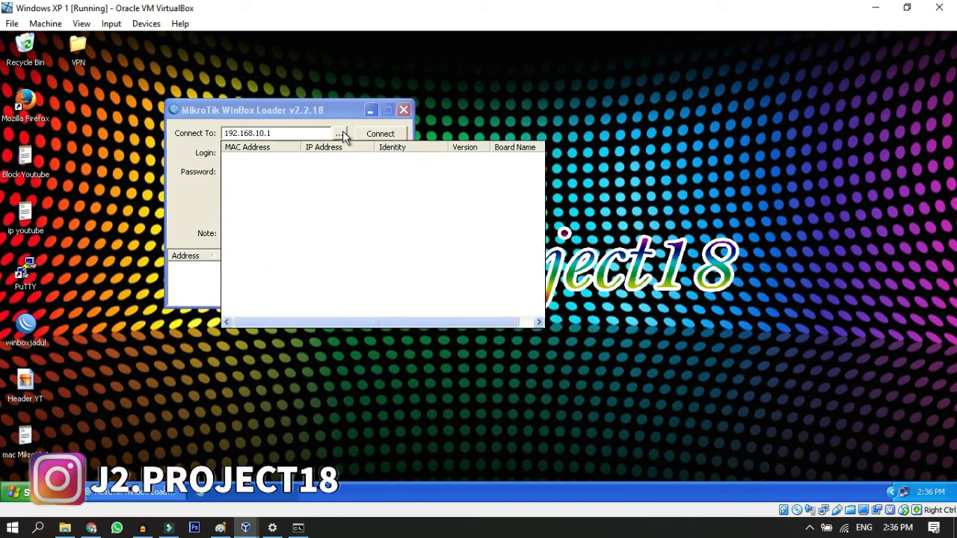
pyautogui.click(276, 160)
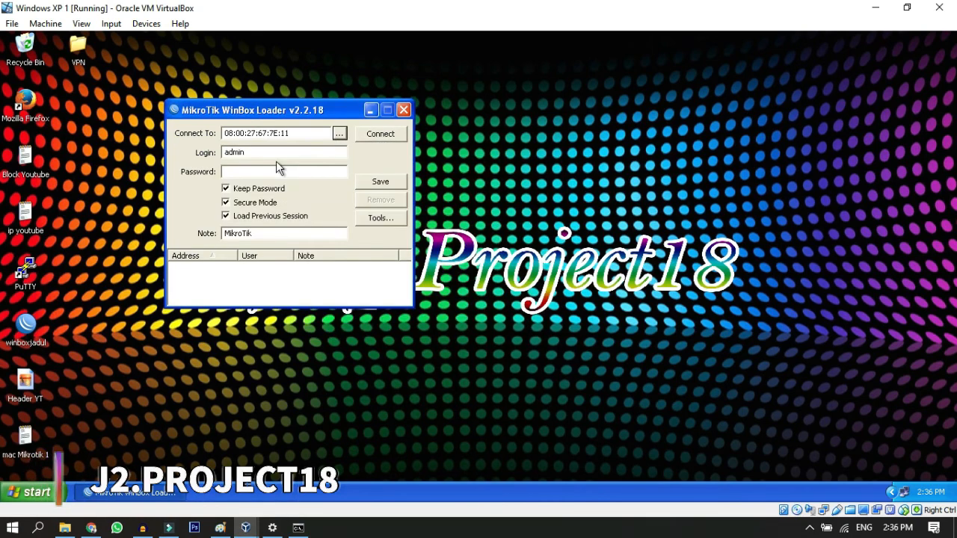
pyautogui.click(373, 135)
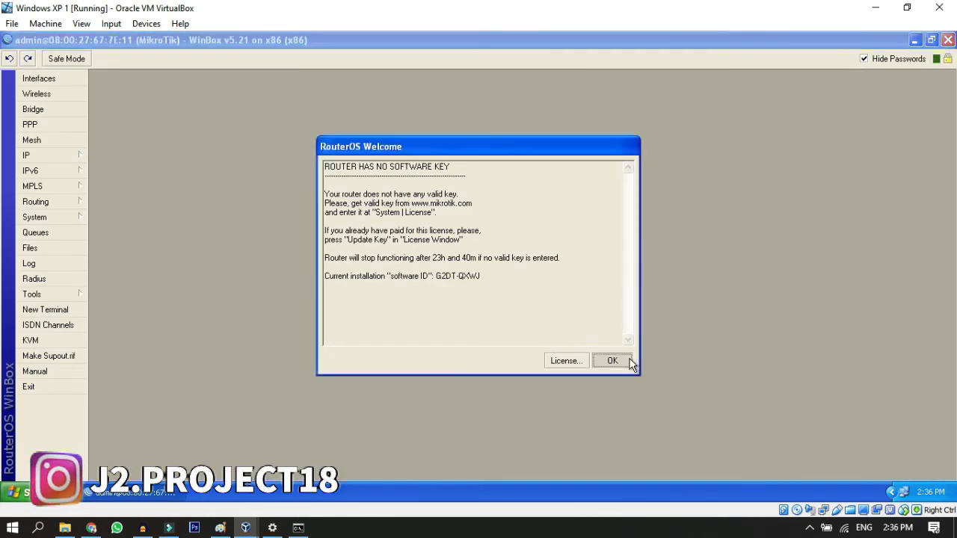
pyautogui.click(630, 363)
# Step: Examine the router's active PPP connections for the VPN client session
pyautogui.click(30, 124)
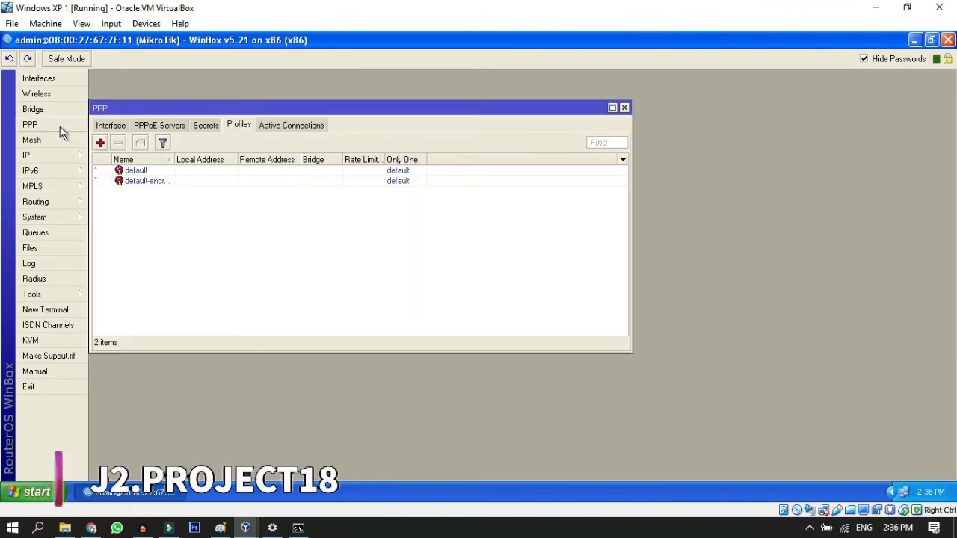
pyautogui.click(307, 126)
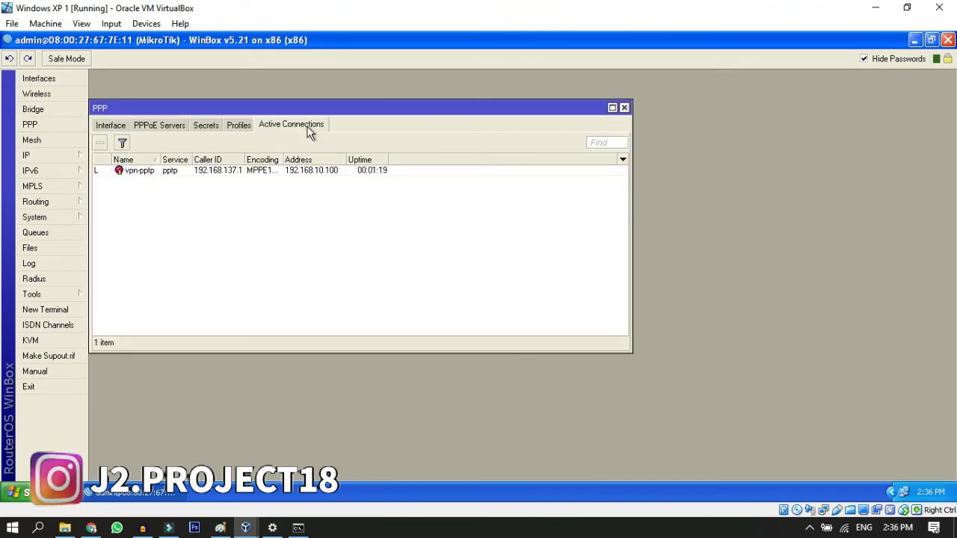